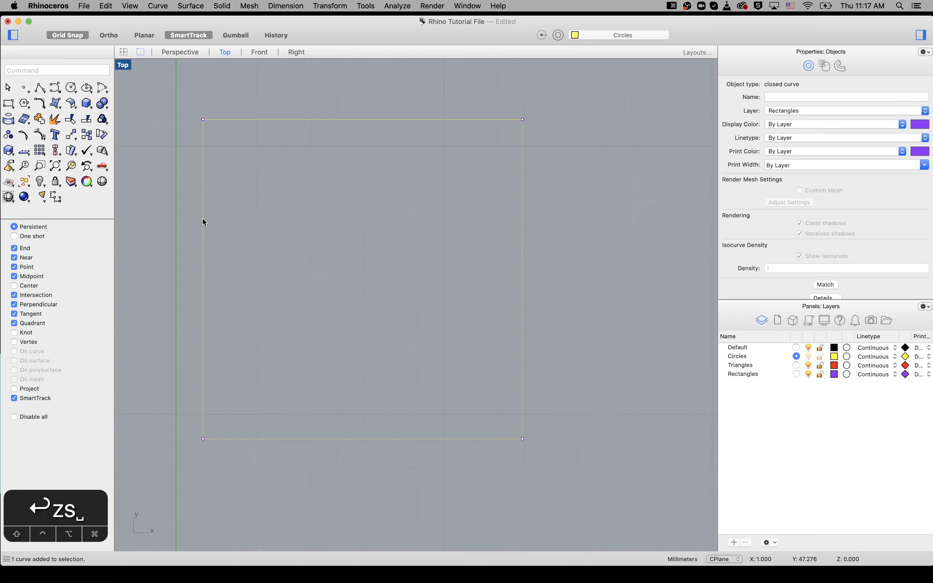
Explode the square into its separate segments and select individual sides to check them.
text(explo)
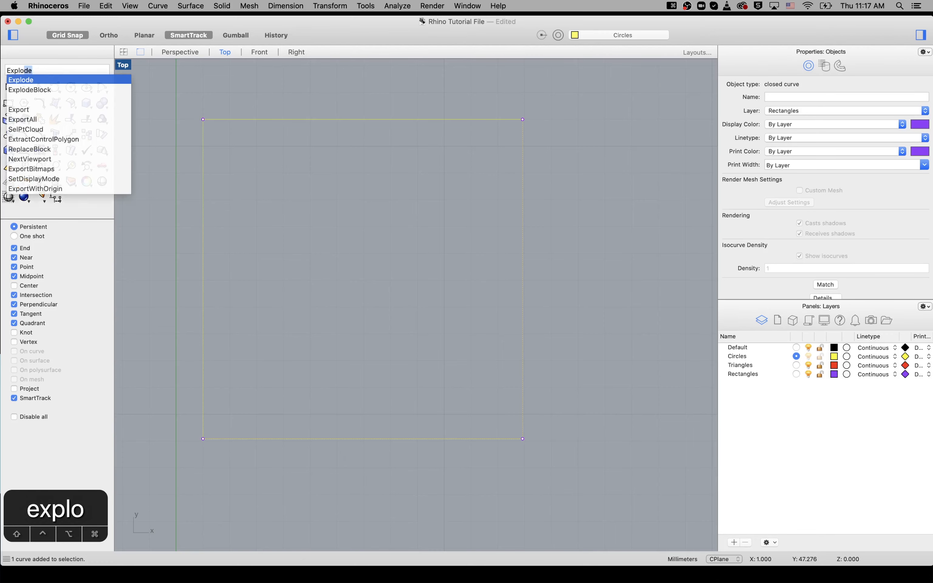
key(space)
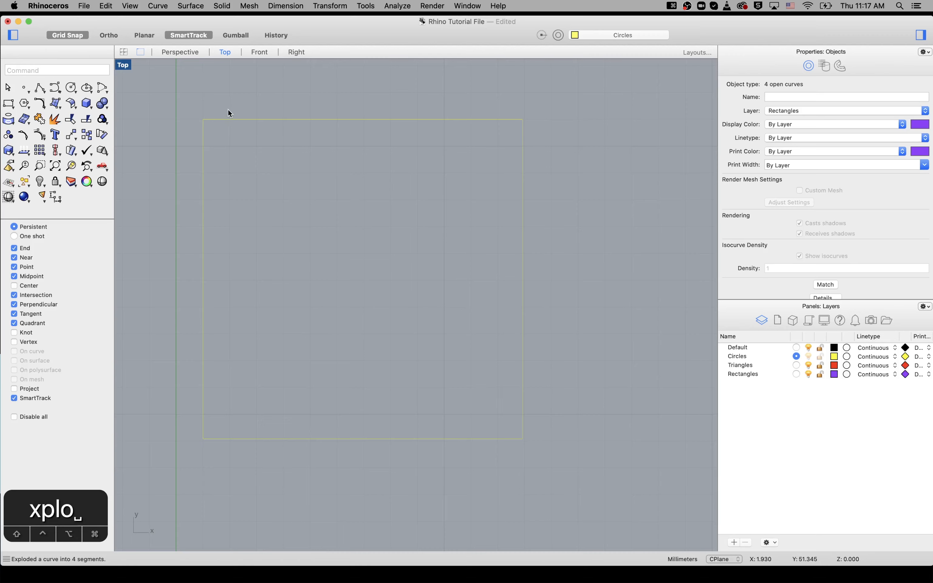
click(236, 103)
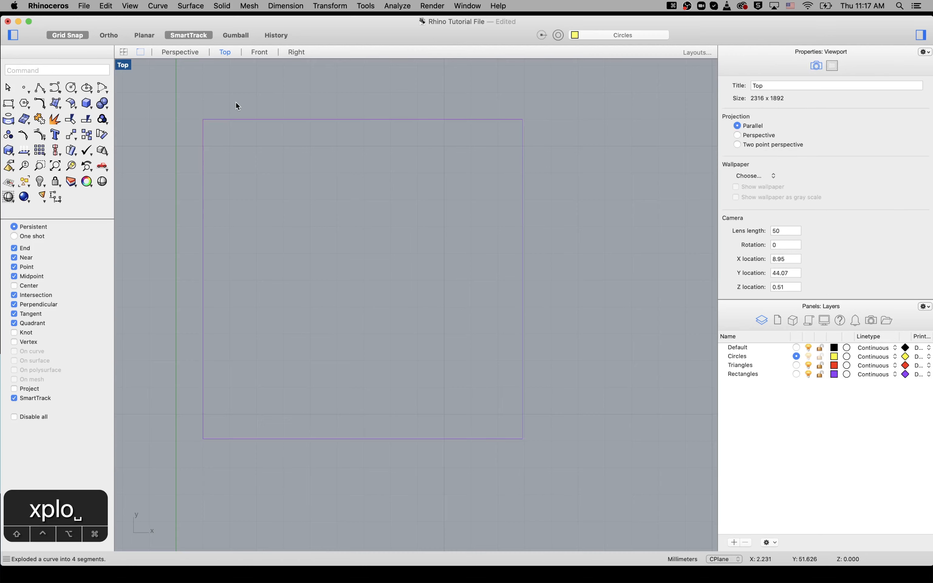
click(234, 119)
click(203, 163)
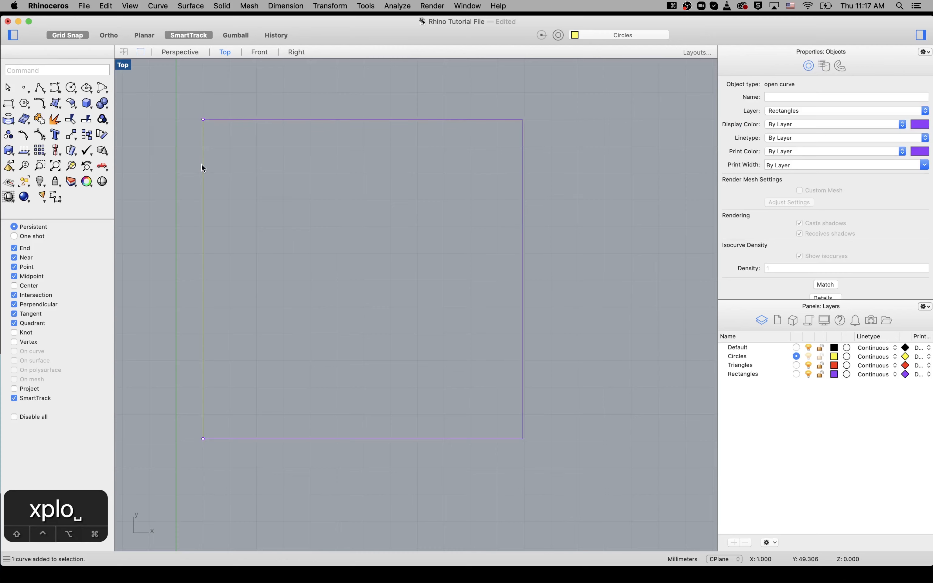
click(330, 438)
click(524, 378)
click(542, 455)
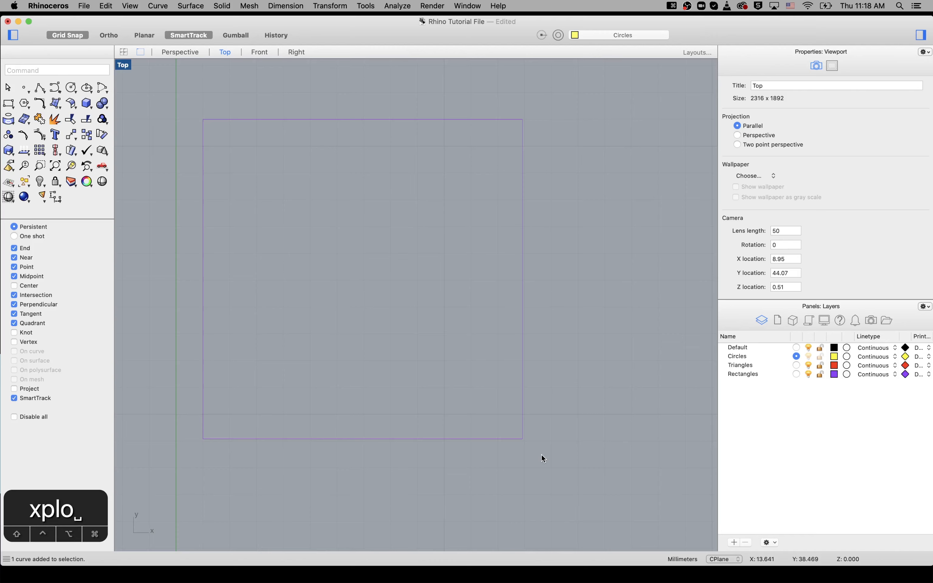
Join the square's bottom and right sides into one curve and select it to check the result.
drag(547, 471, 474, 400)
text(join)
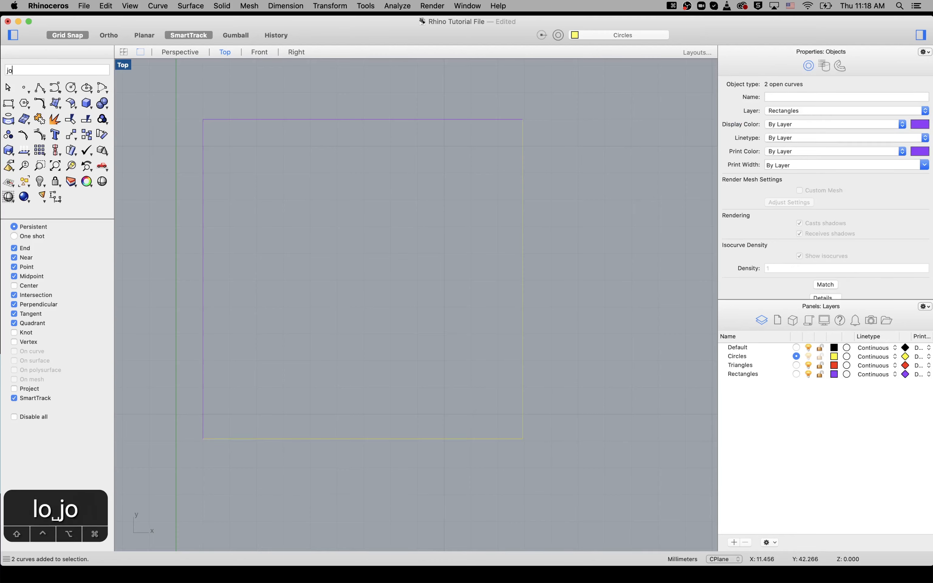
key(Return)
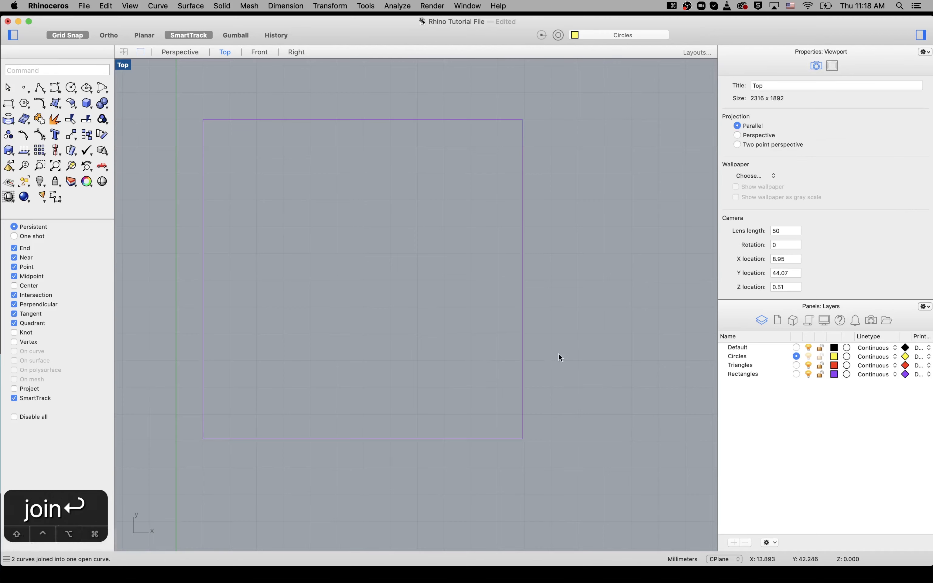
click(523, 343)
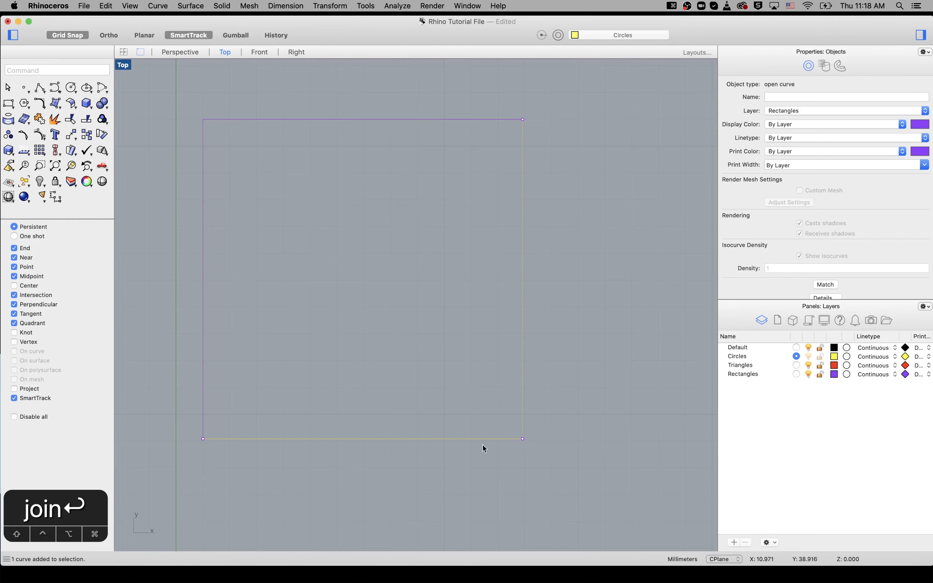
scroll(536, 138, up, 1)
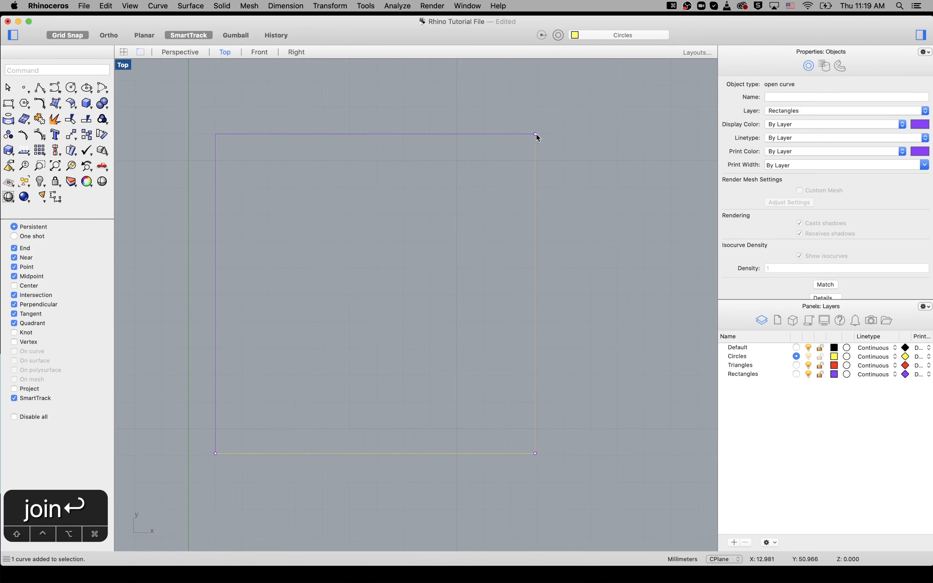
Turn on the Gumball and move the upper endpoint of the joined curve about 2 mm to the right.
click(535, 135)
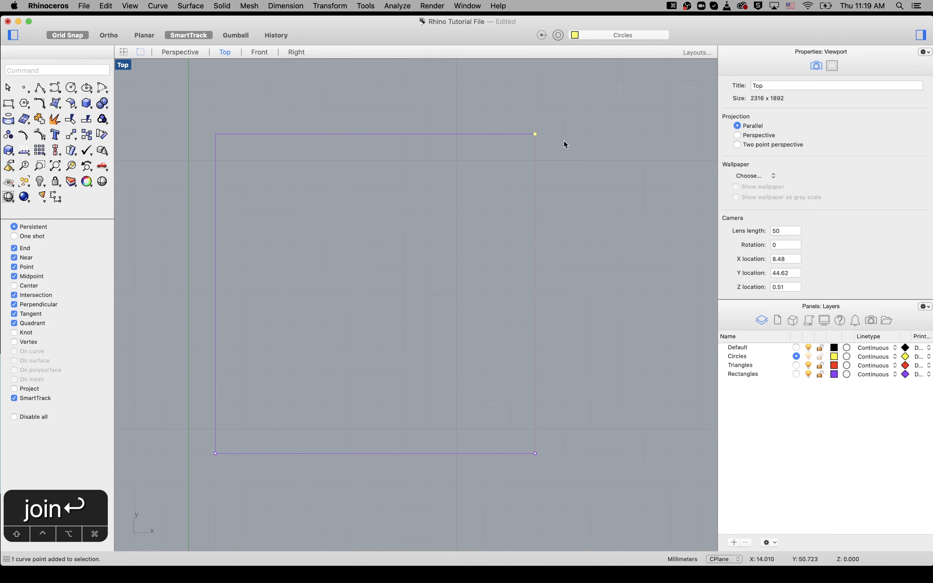
click(236, 35)
drag(575, 134, 629, 134)
key(Escape)
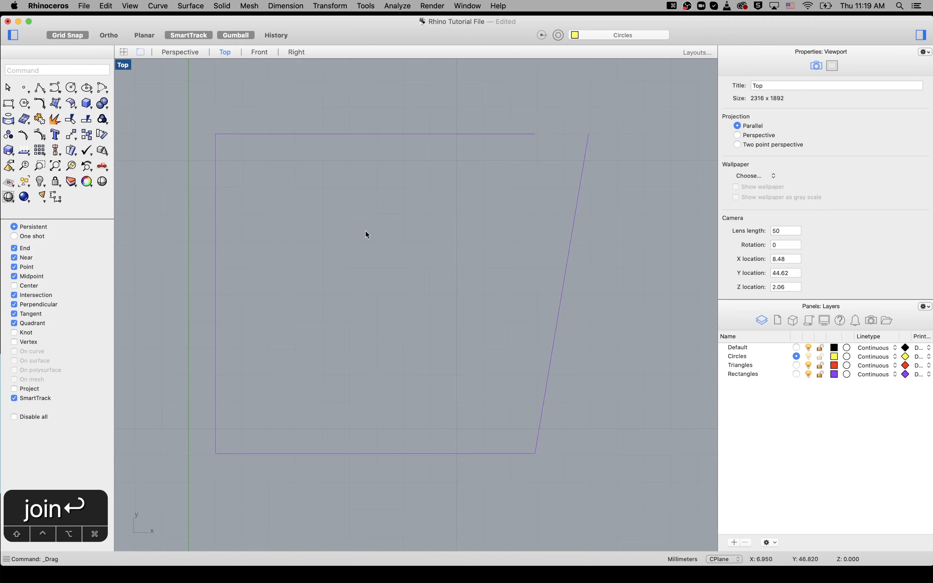
Join all the segments of the gapped shape into one open curve.
drag(428, 92, 200, 489)
text(joi)
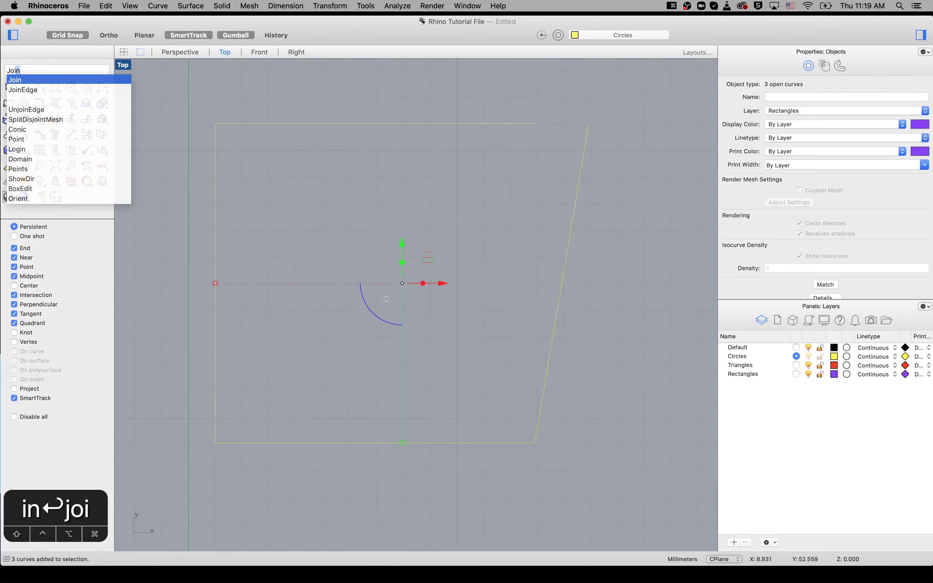
key(Return)
click(402, 175)
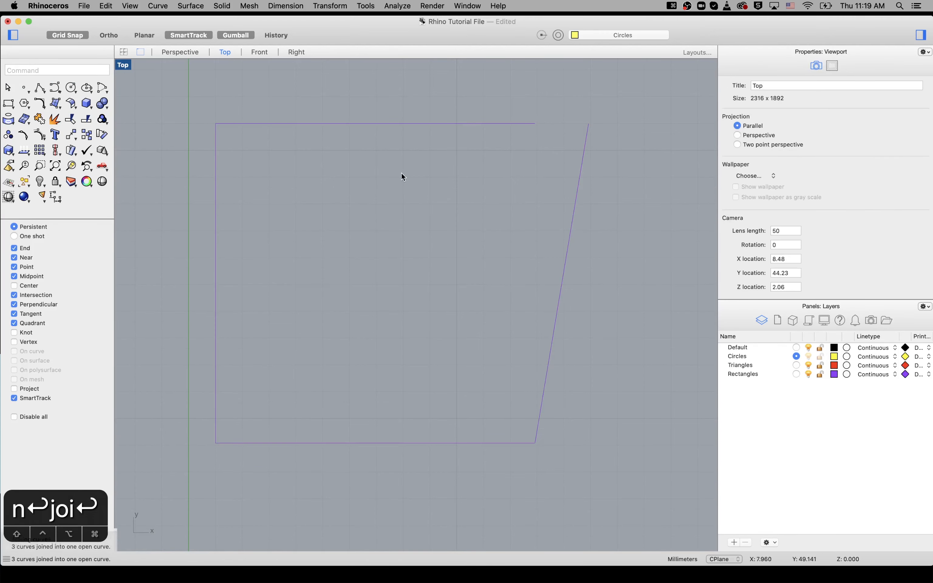
Close the gap in the joined outline with the CloseCrv command.
click(437, 124)
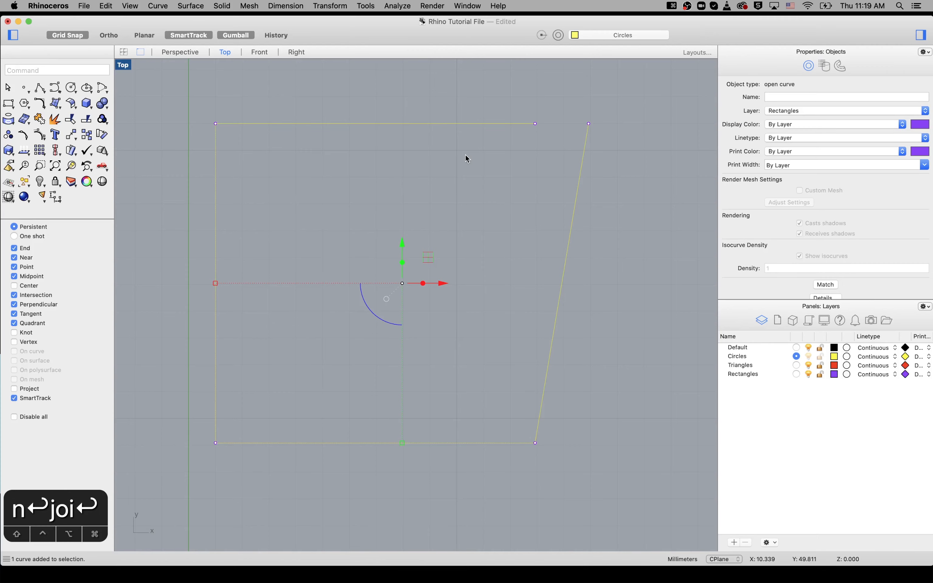
text(clos)
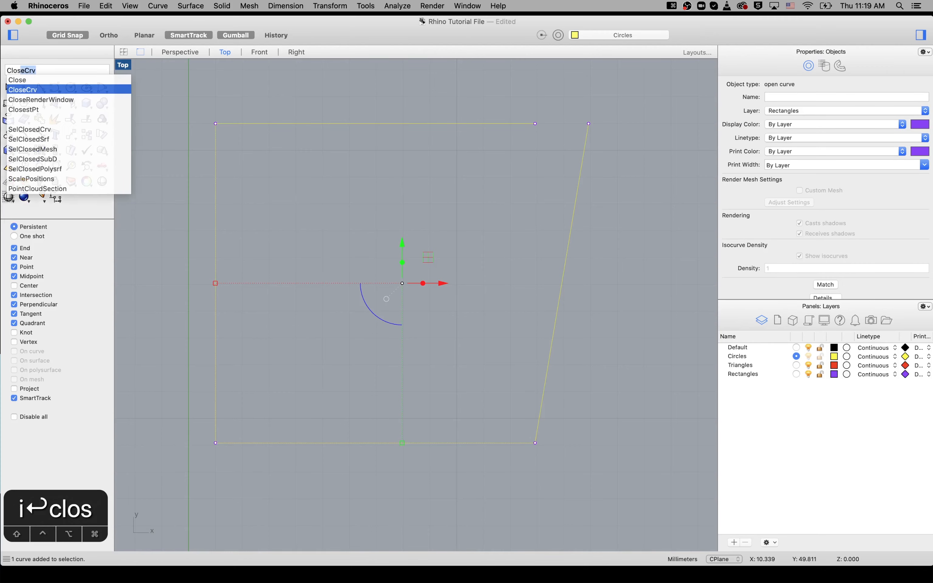
key(Return)
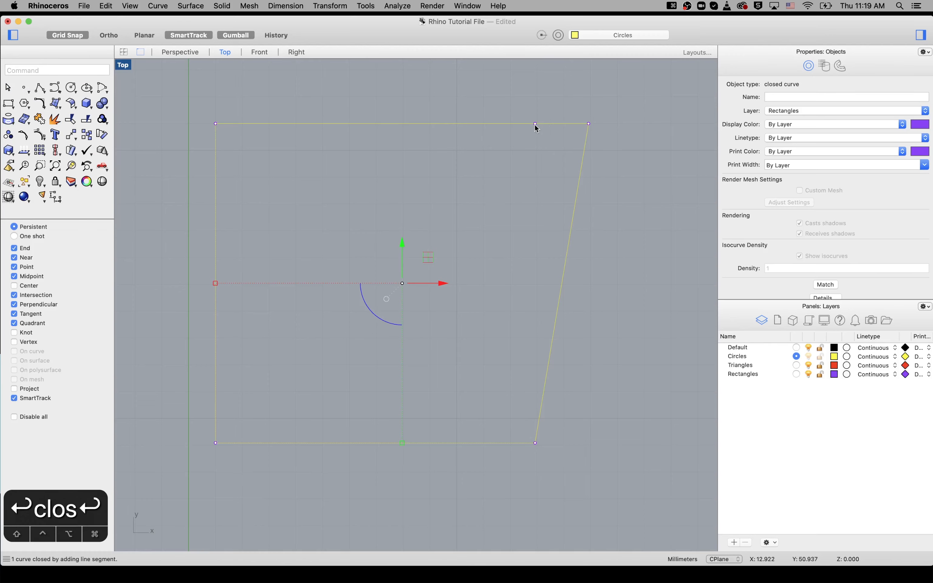
click(529, 115)
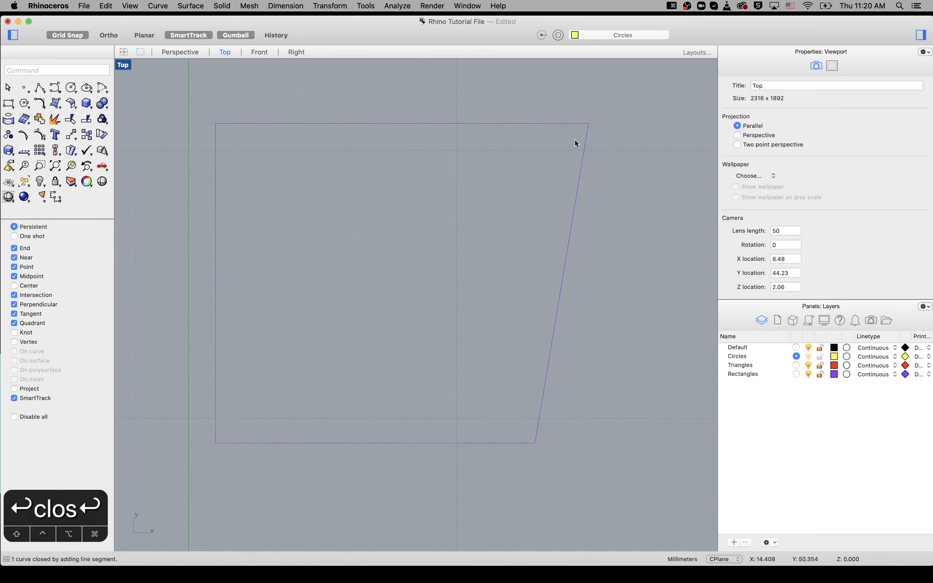
click(586, 140)
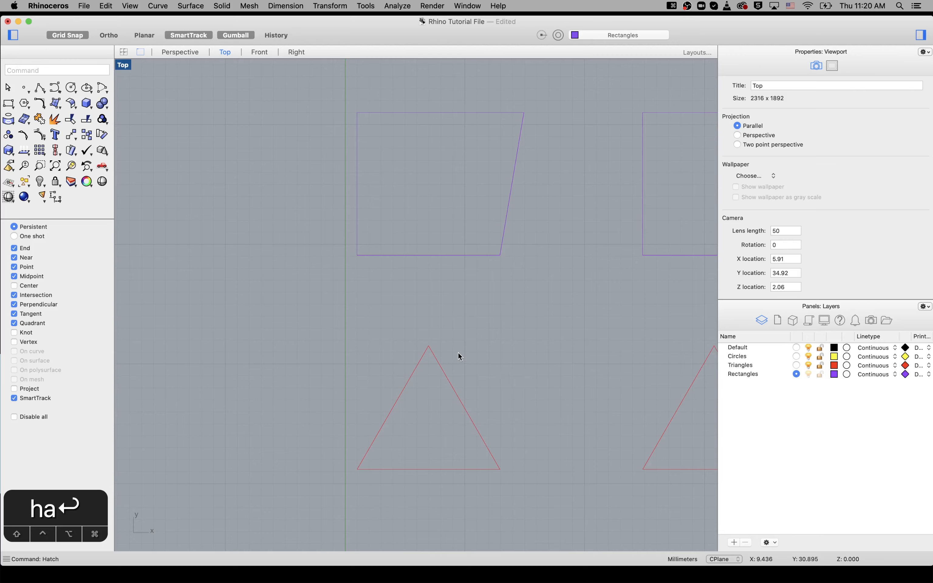
Move the left triangle over the quadrilateral's lower-left corner and turn off Grid Snap.
click(426, 347)
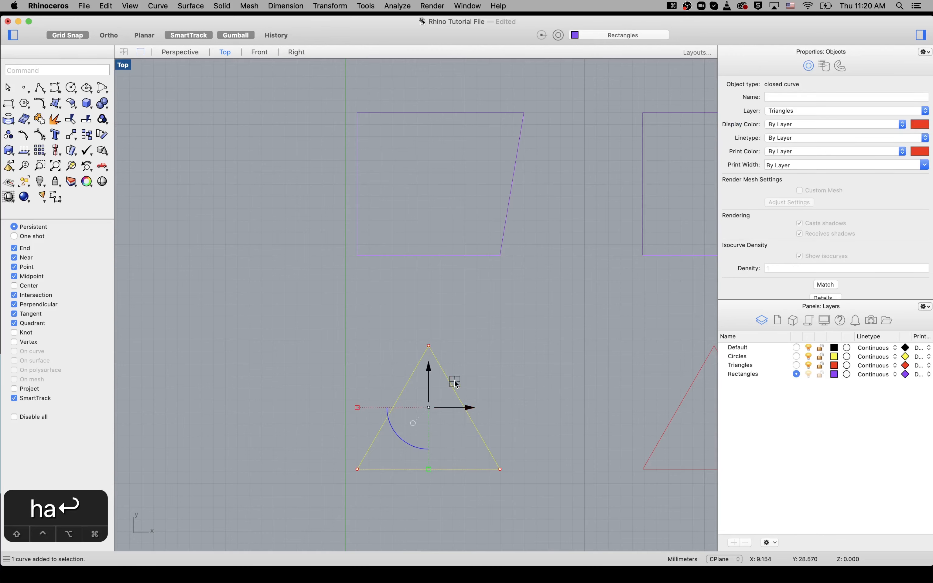
drag(453, 375, 380, 223)
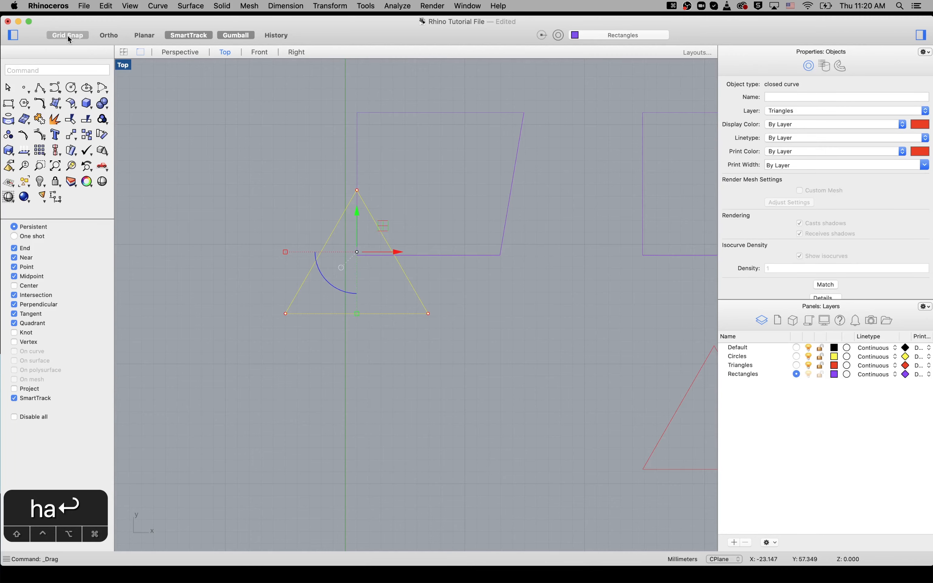
click(67, 36)
scroll(403, 216, down, 2)
scroll(402, 231, up, 5)
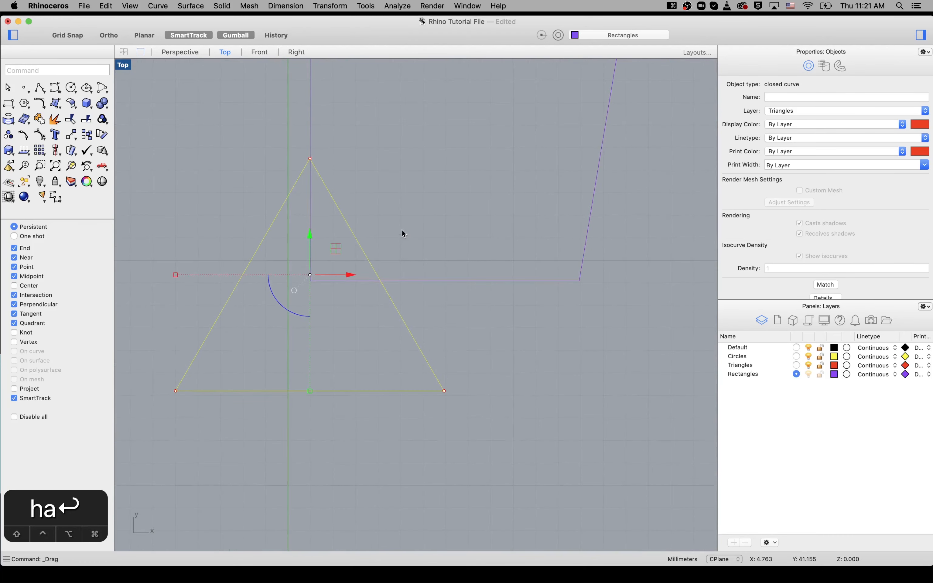
scroll(402, 234, up, 5)
click(402, 233)
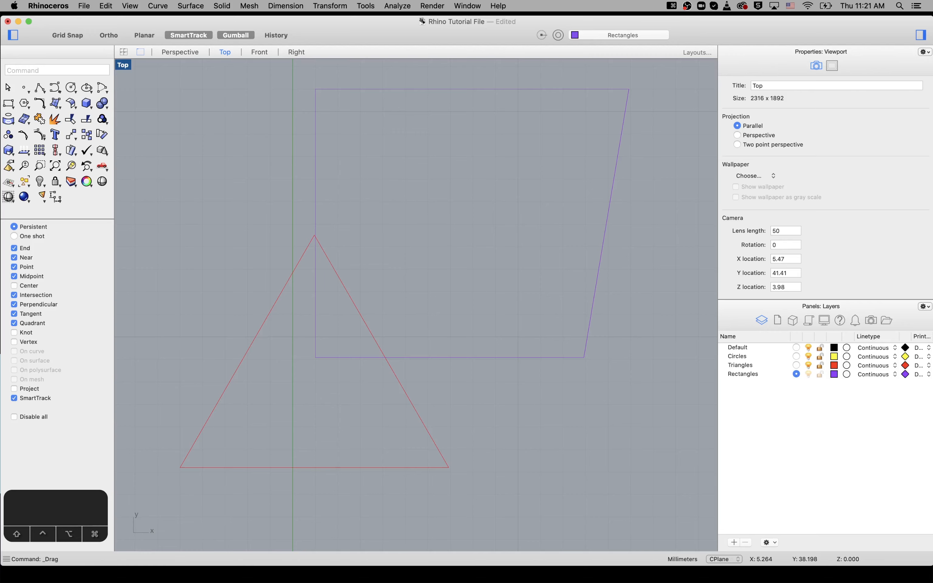
Split the quadrilateral using the overlapping triangle as the cutting object.
text(splli)
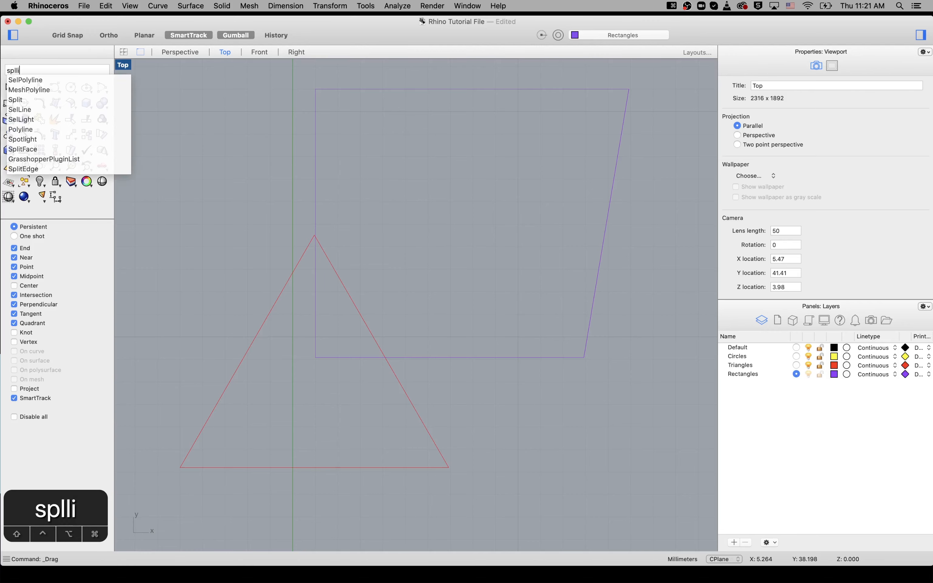
key(BackSpace)
key(BackSpace)
key(Return)
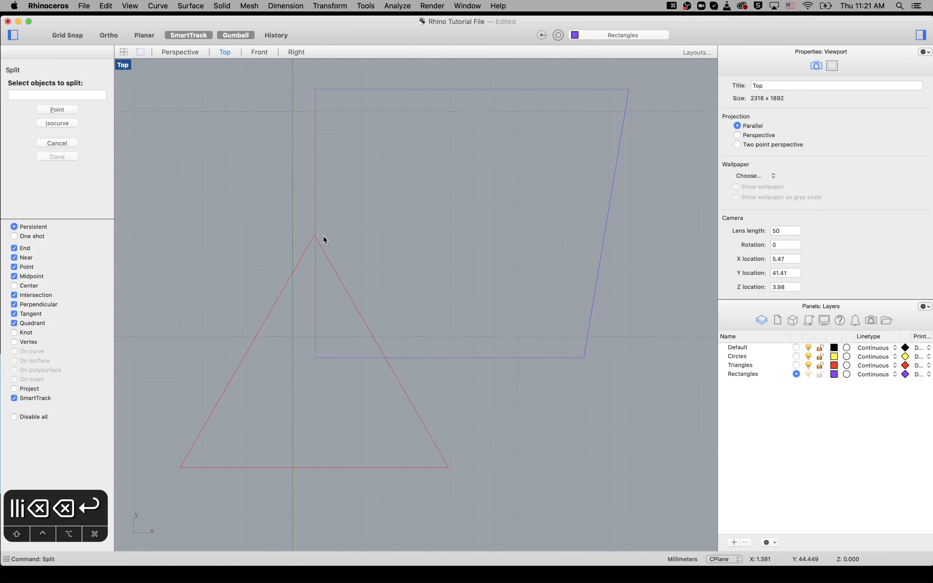
click(315, 217)
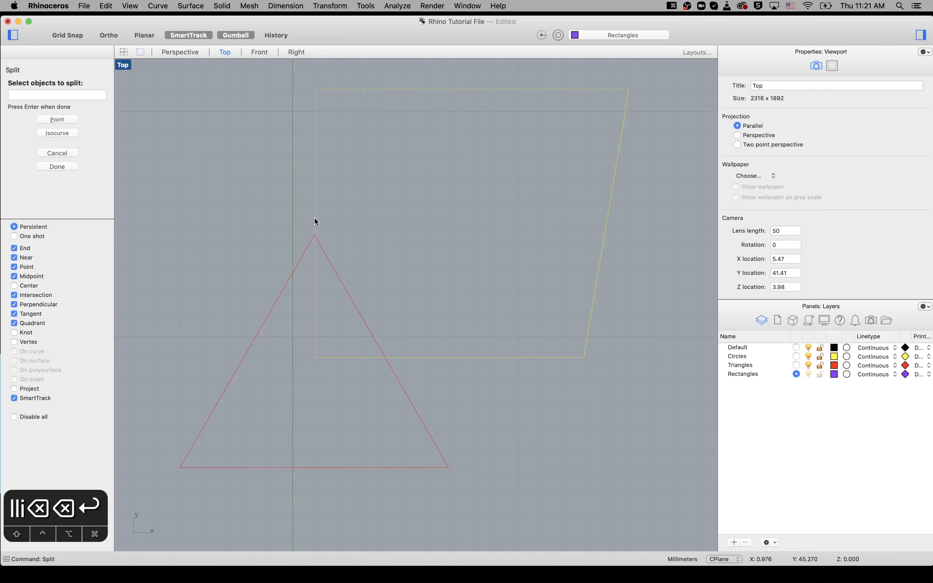
key(Return)
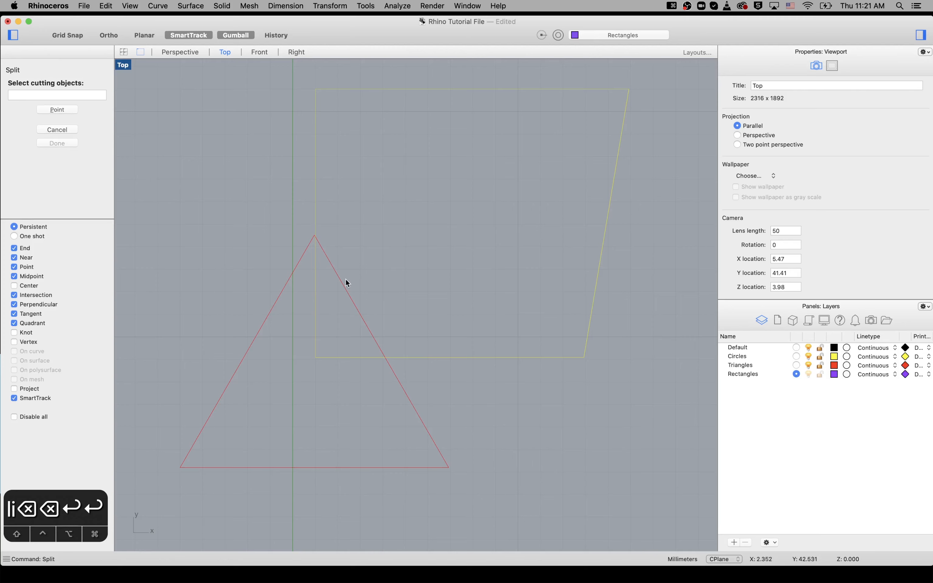
click(345, 289)
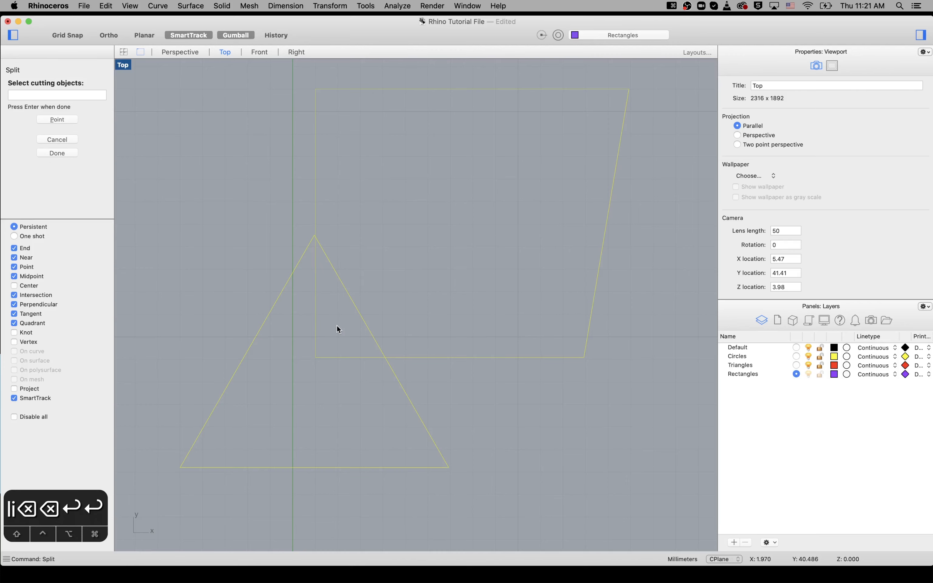
key(Return)
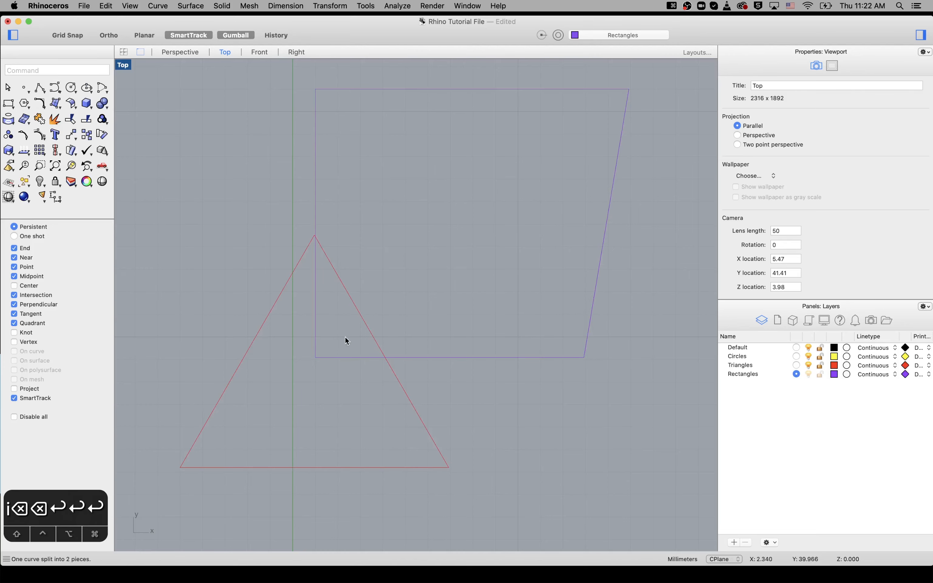
Delete the quadrilateral's corner piece inside the triangle and undo the deletion.
click(361, 358)
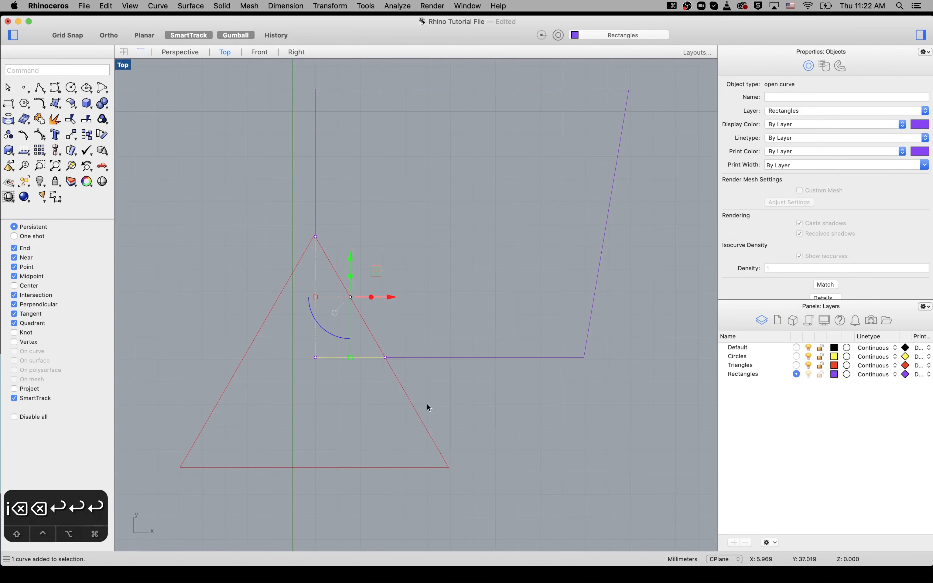
key(BackSpace)
key(super+z)
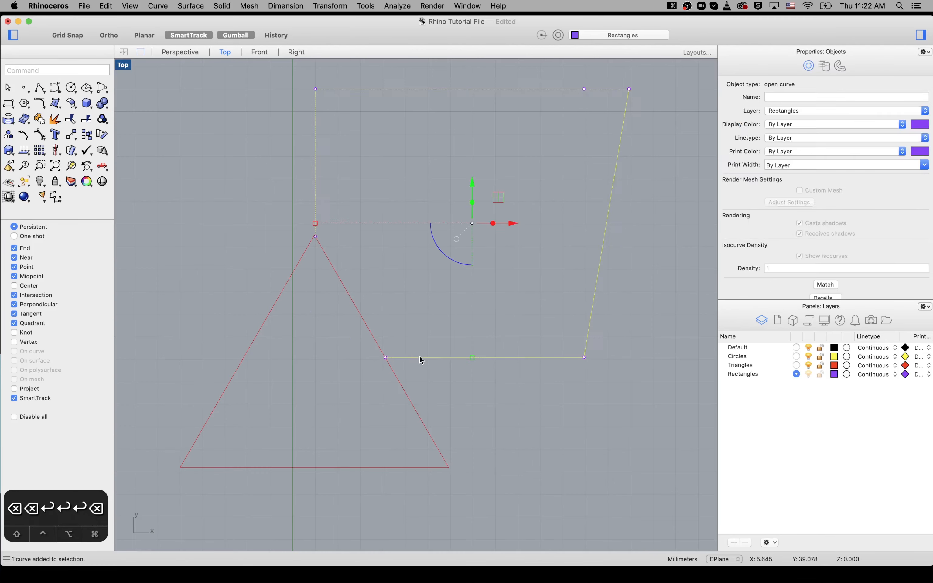
key(Escape)
Select the split quadrilateral's corner piece and larger piece in turn to examine where they divide.
click(353, 356)
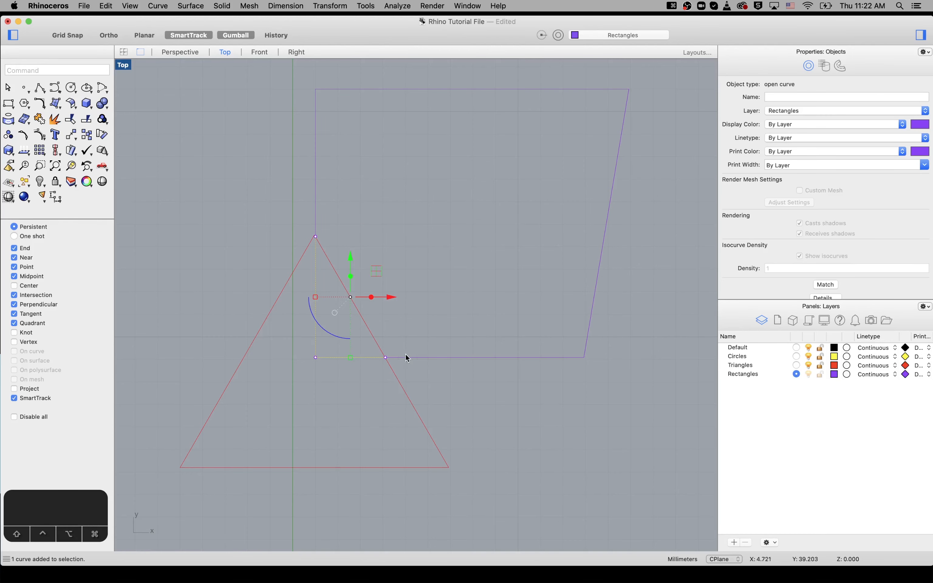
click(416, 357)
click(359, 357)
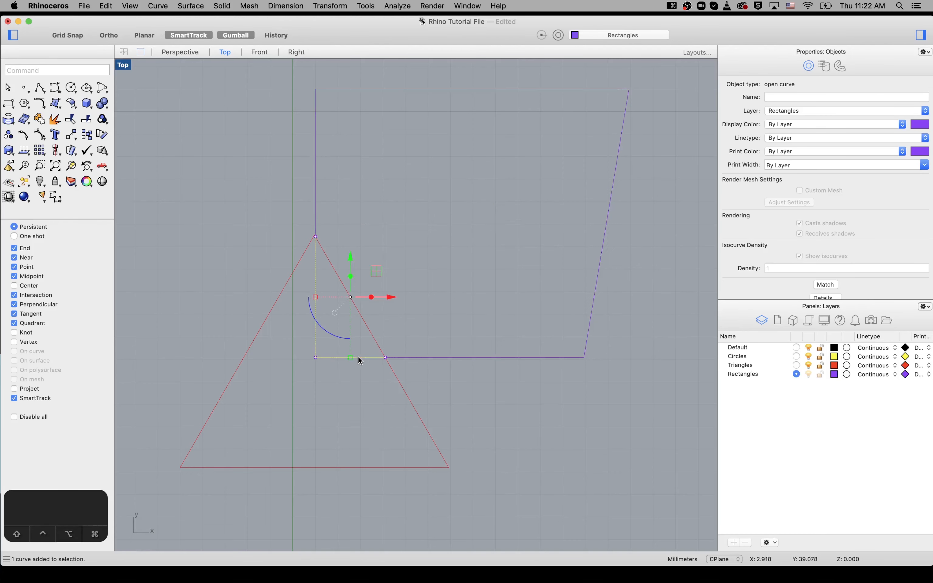
click(399, 357)
key(Escape)
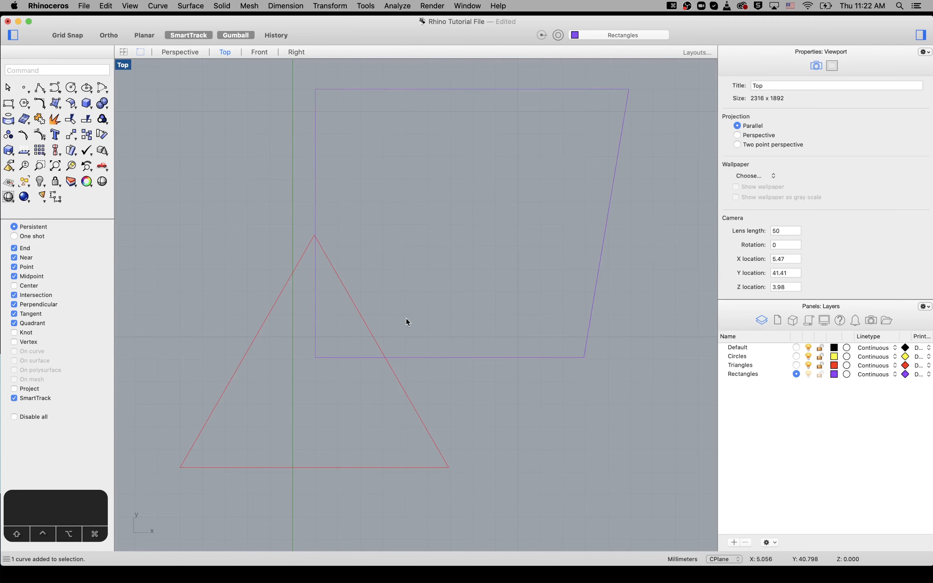
Select the quadrilateral and the overlapping triangle outline to check which curves are whole.
click(403, 358)
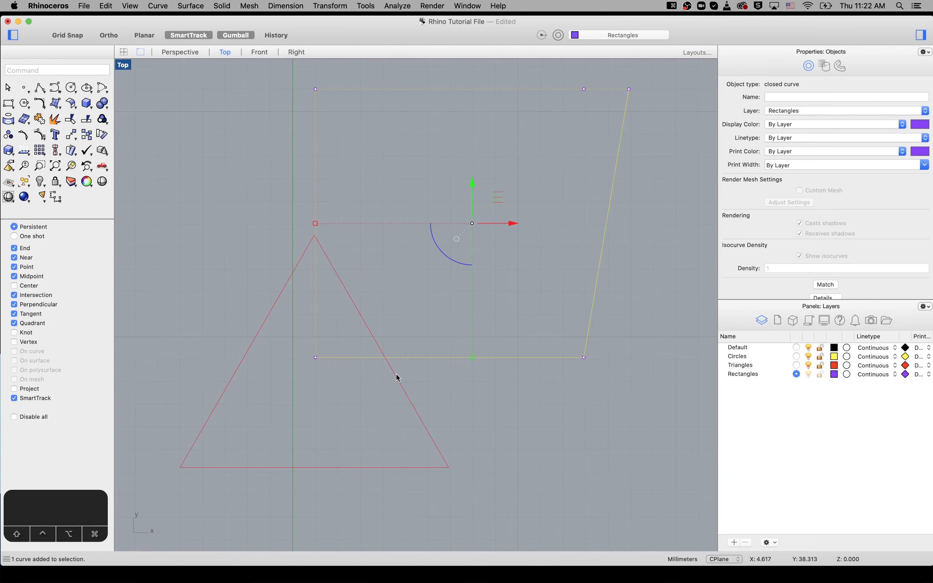
click(398, 371)
click(401, 358)
click(394, 316)
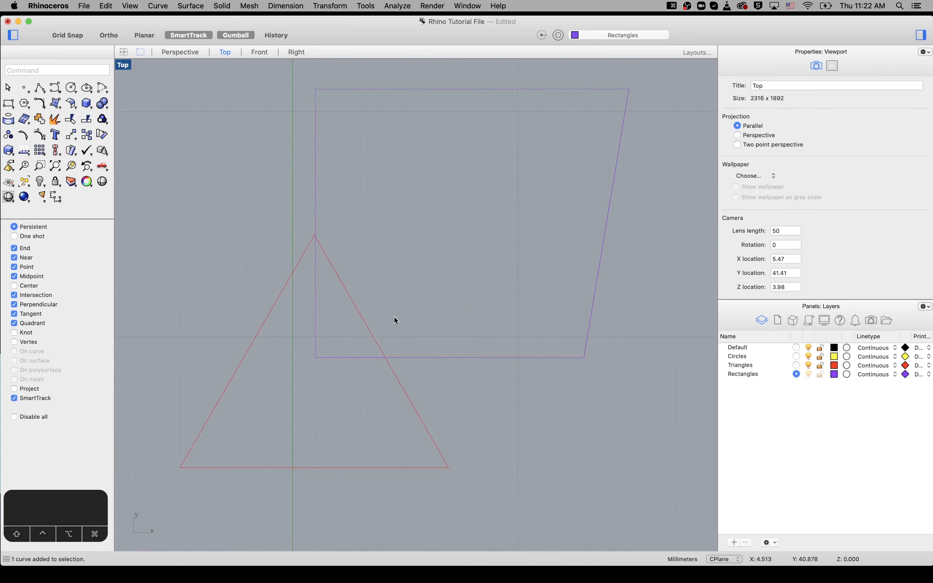
Trim away the quadrilateral's corner inside the triangle, using the triangle as the cutting object, and undo the trim.
text(trim)
key(Return)
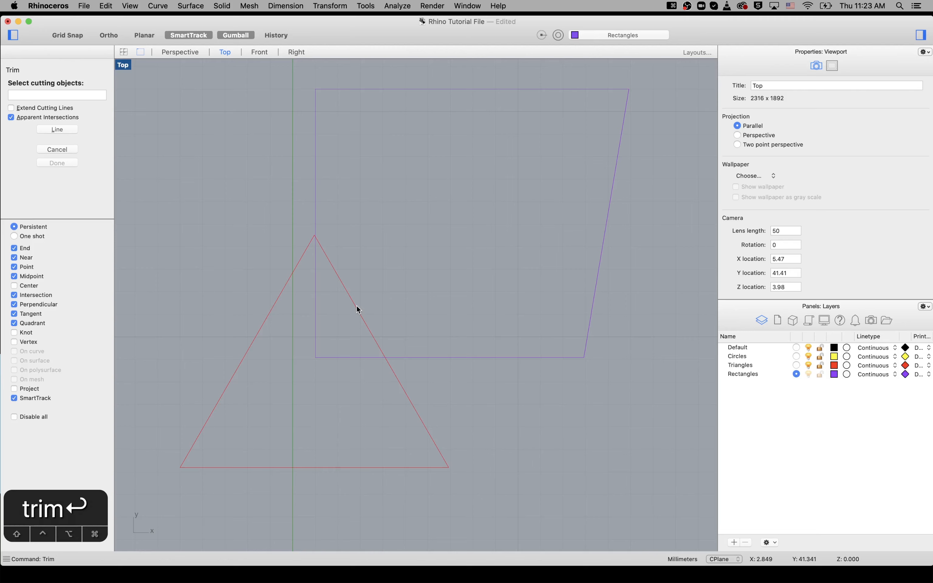
click(344, 287)
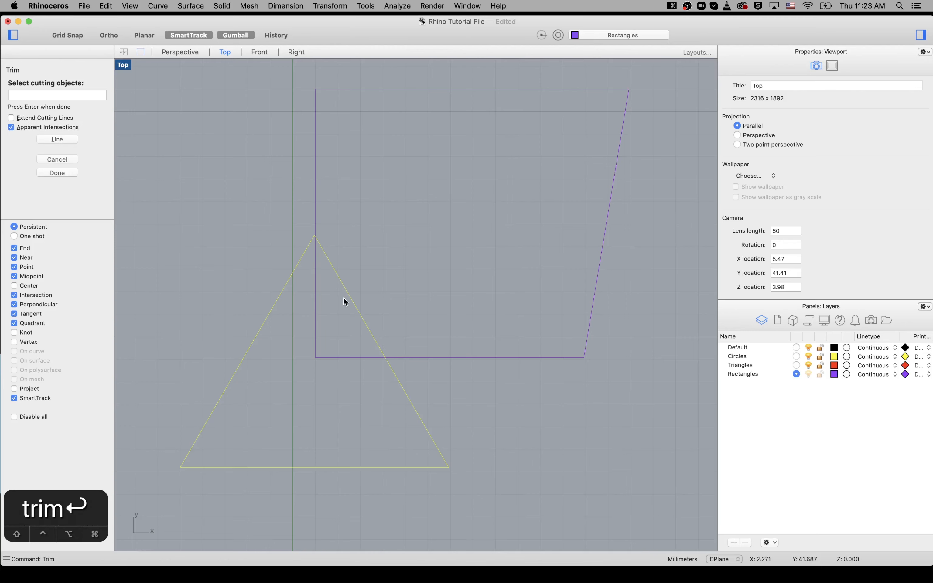
key(Return)
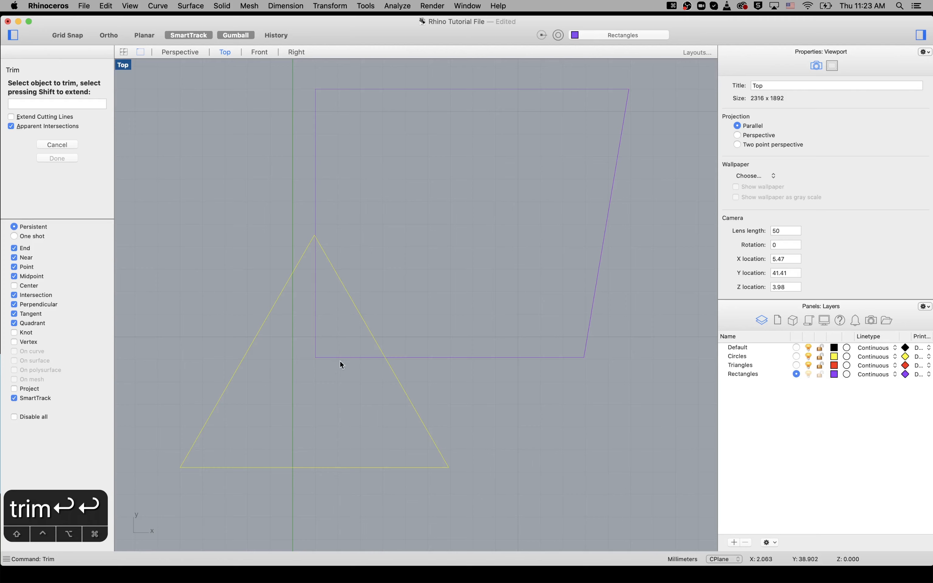
click(352, 358)
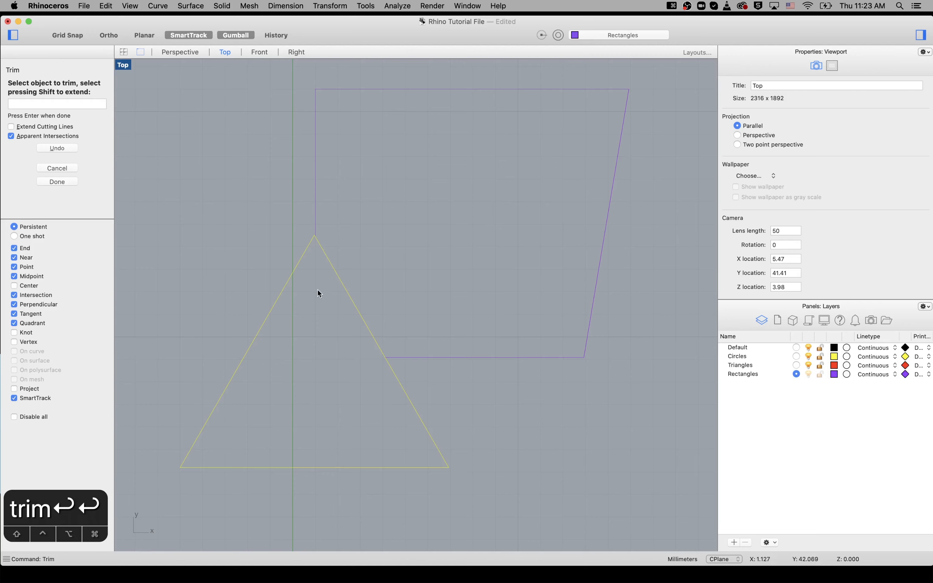
key(Return)
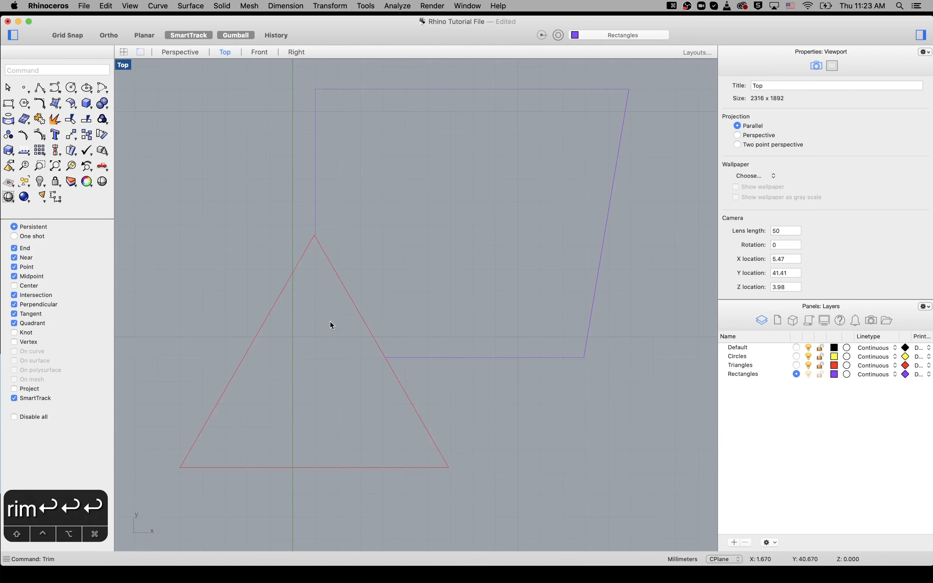
click(414, 357)
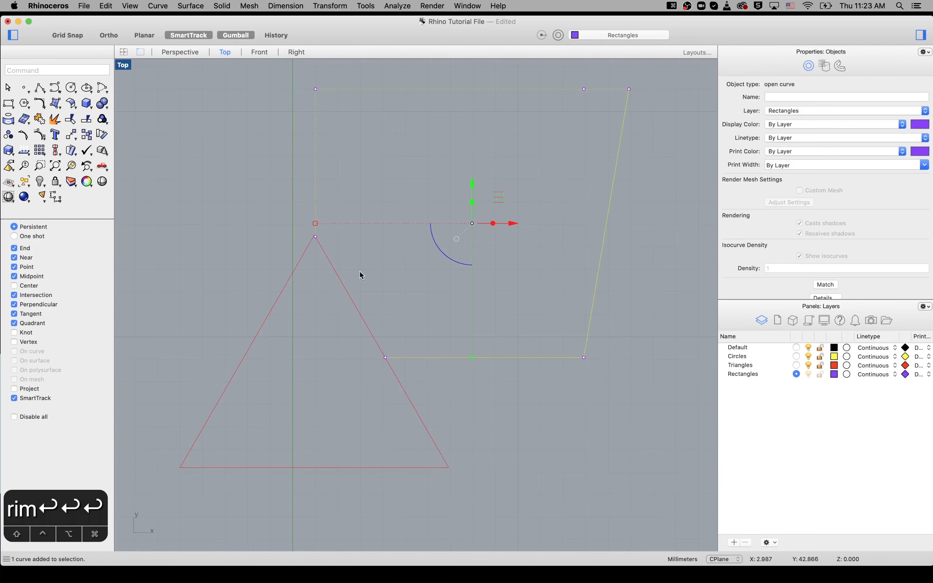
key(super+z)
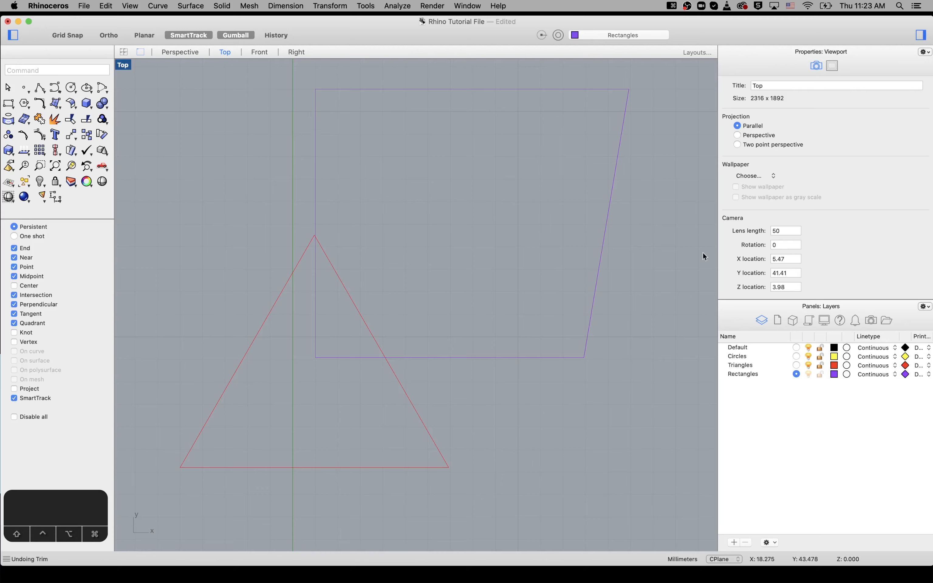
Run Divide on the quadrilateral and move its seam point to the upper-right corner.
click(450, 358)
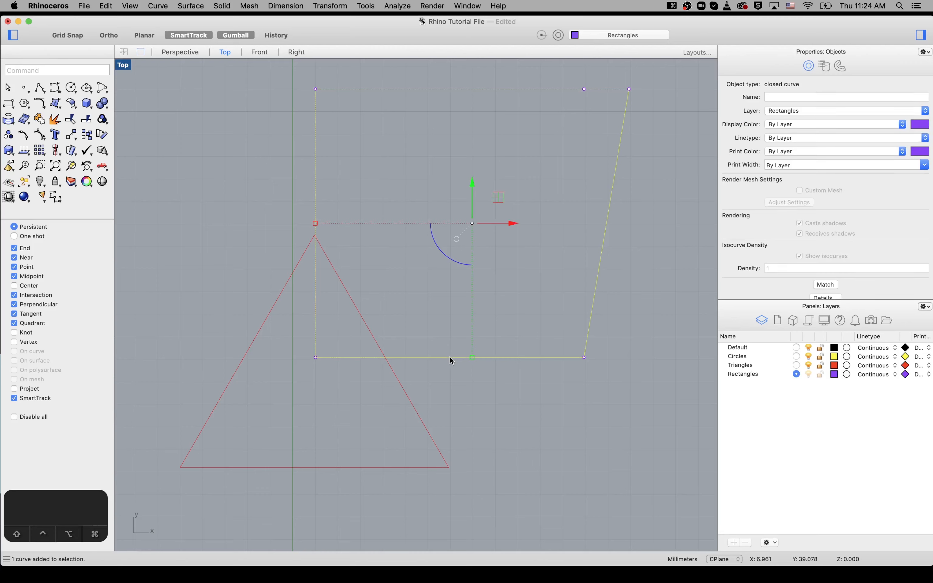
text(divi)
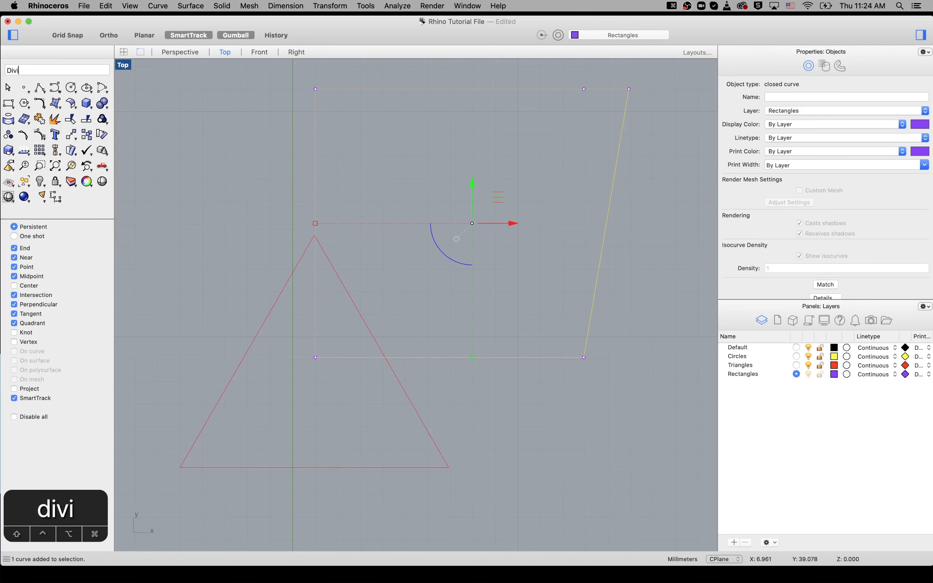
key(Return)
key(Return)
key(Escape)
key(Return)
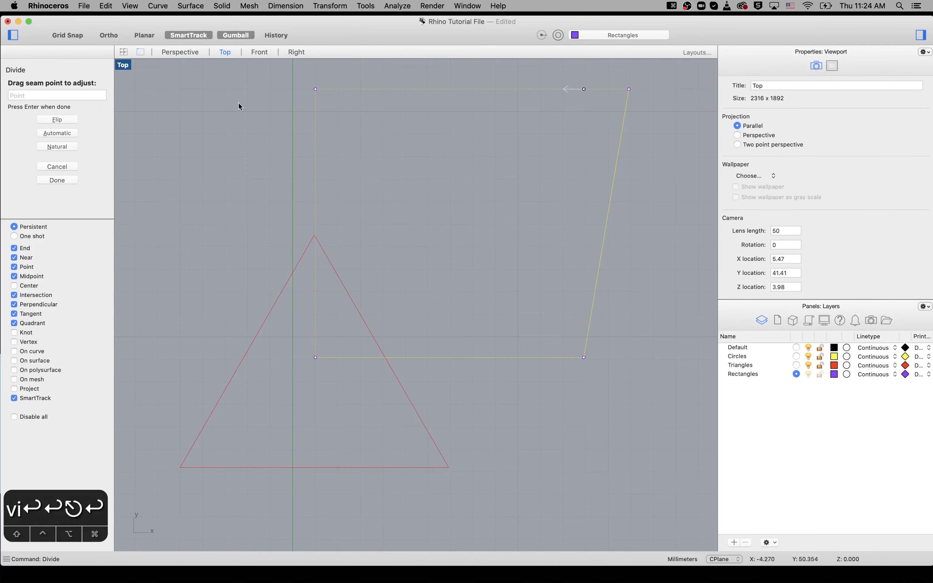
click(584, 90)
click(630, 89)
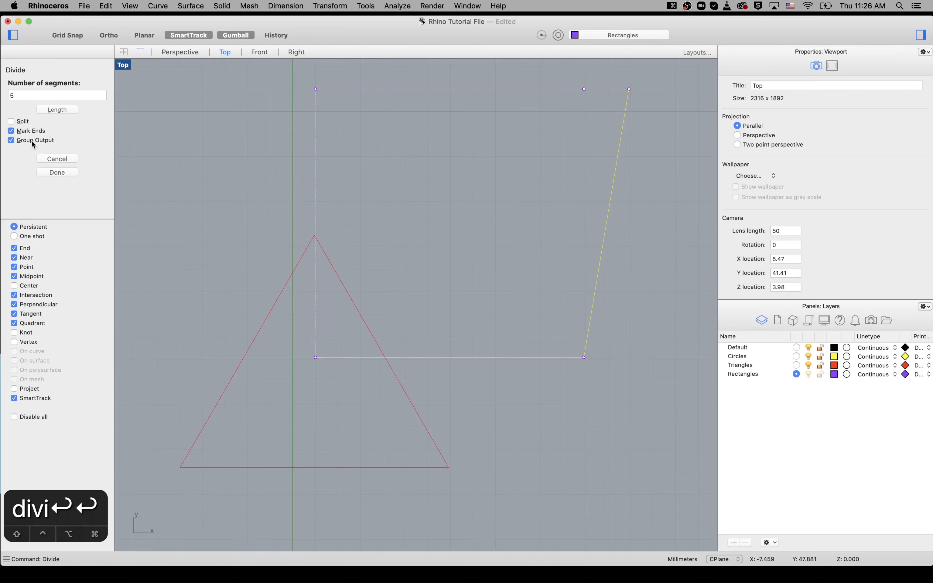
Divide the quadrilateral into 5 segments with the Split option enabled.
click(11, 140)
click(11, 122)
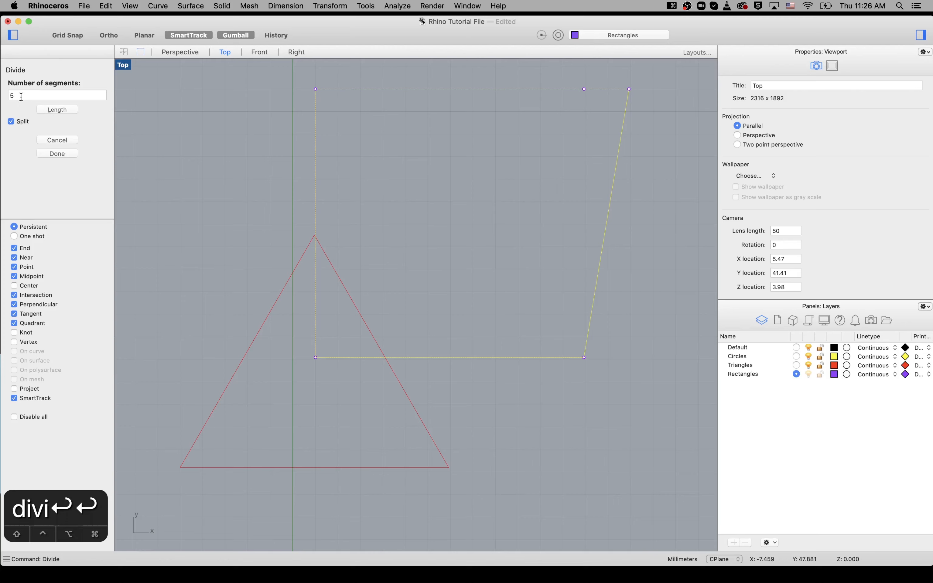
click(57, 154)
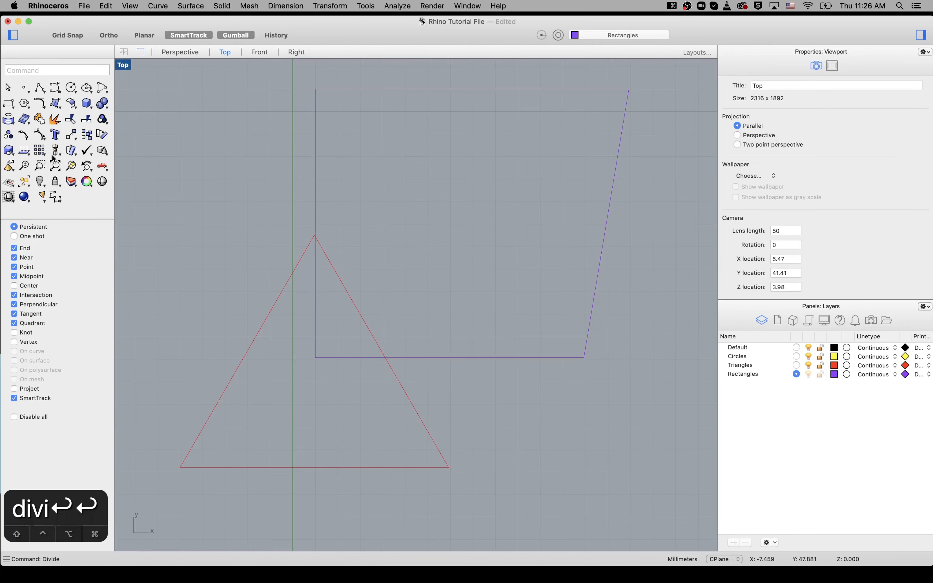
Select the quadrilateral's divided segments in turn to examine where they start and end, and clear the selection.
click(314, 102)
click(450, 92)
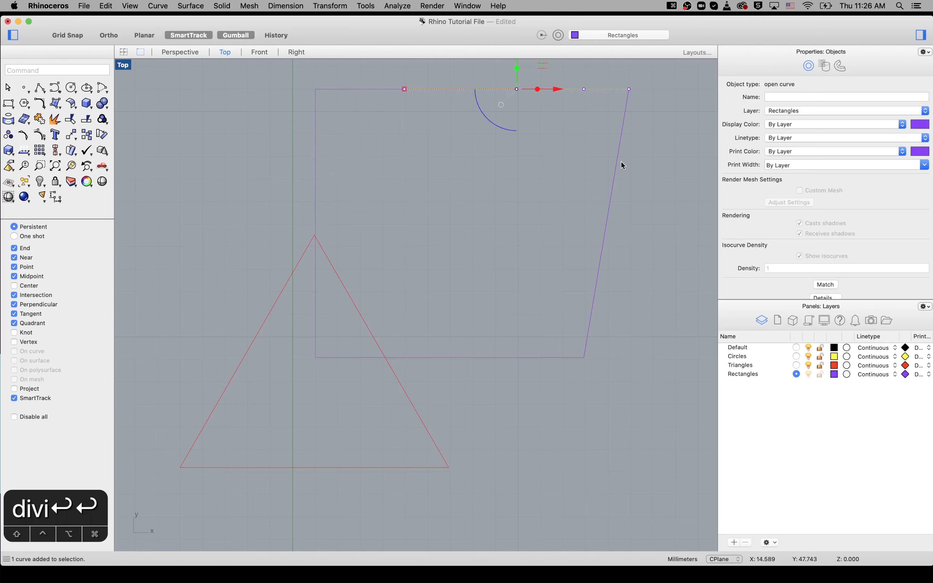
click(614, 175)
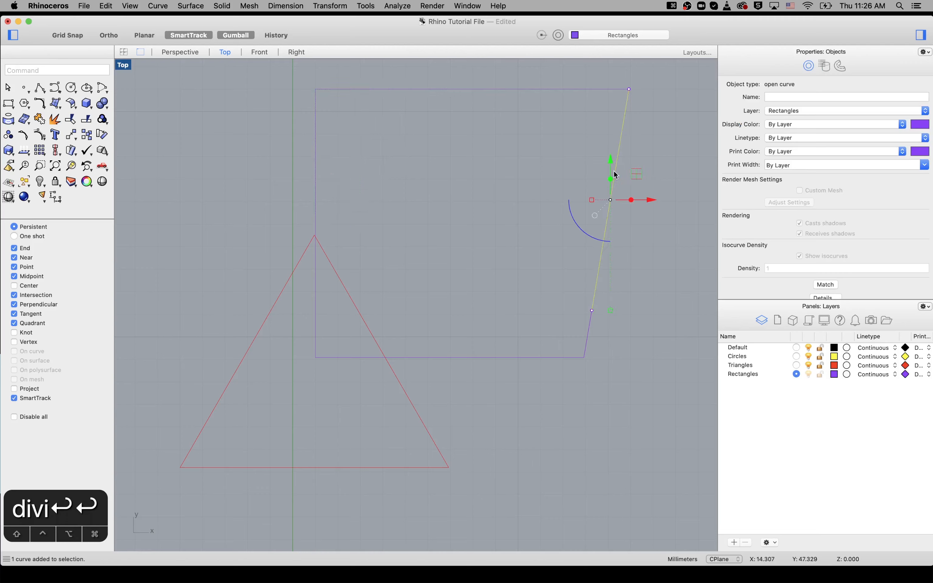
click(583, 358)
click(367, 358)
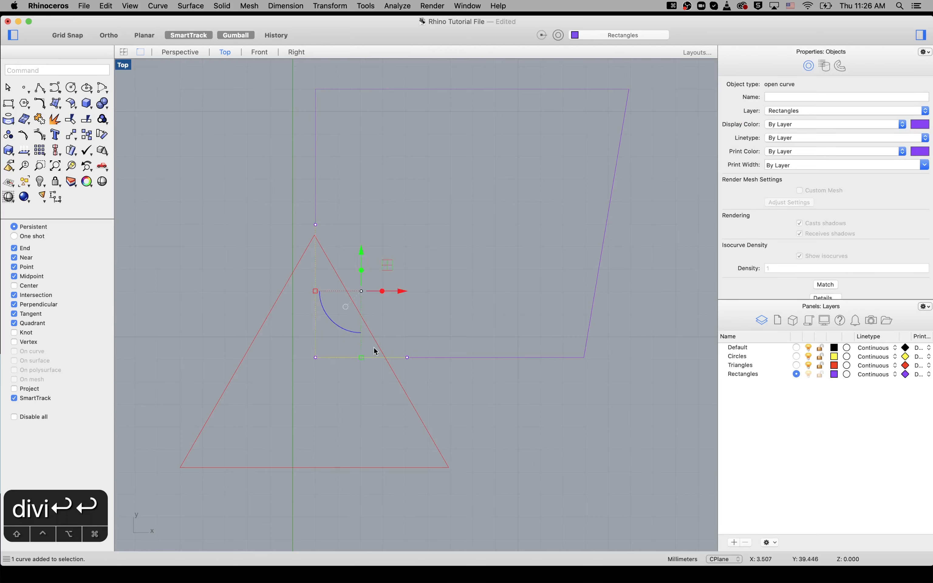
click(432, 321)
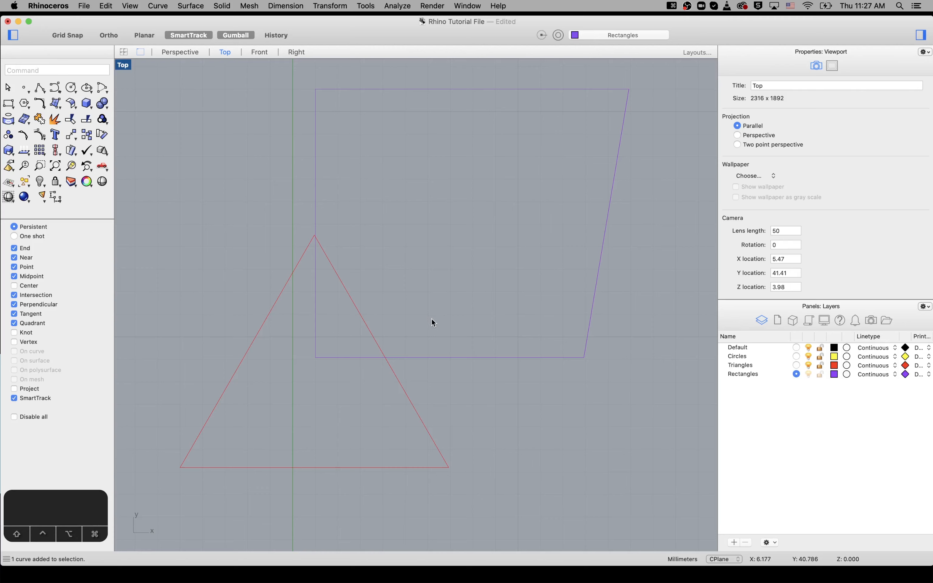
Round all the quadrilateral's corners with FilletCorners at radius 2, and undo the fillets.
click(438, 357)
text(fil)
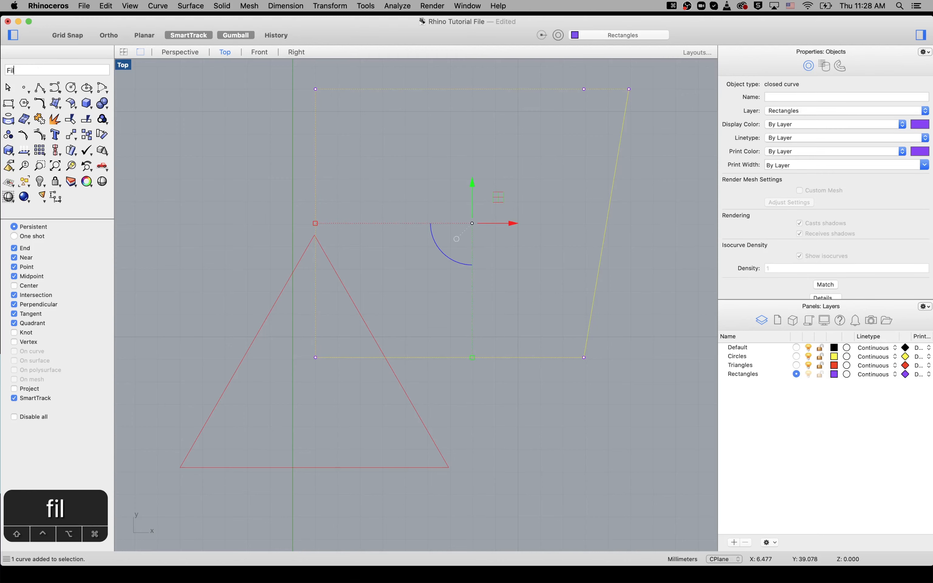
key(Down)
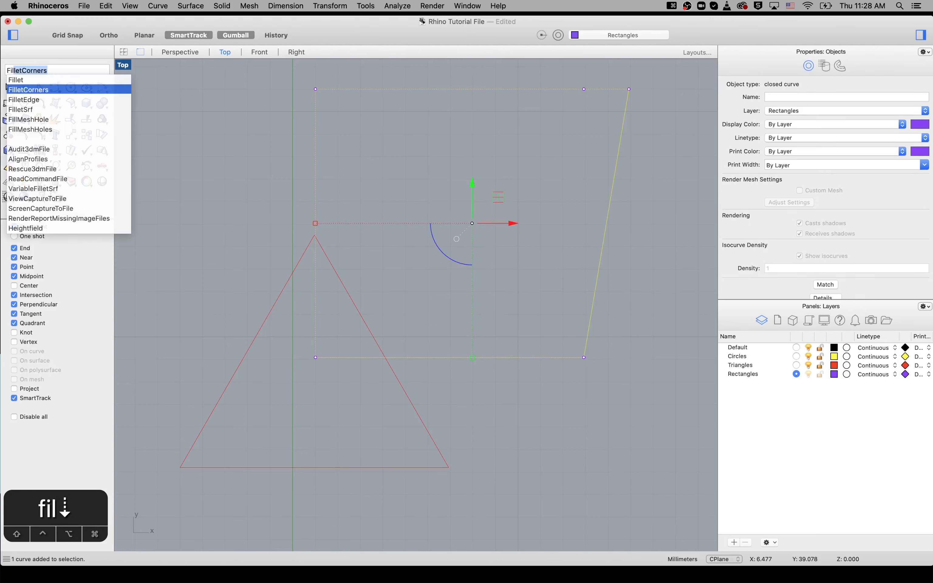
key(Return)
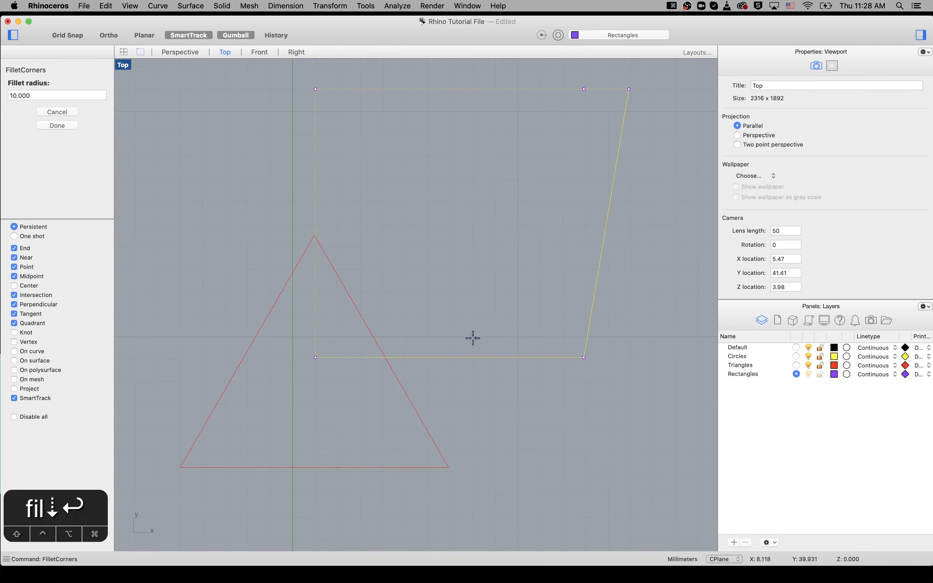
click(44, 94)
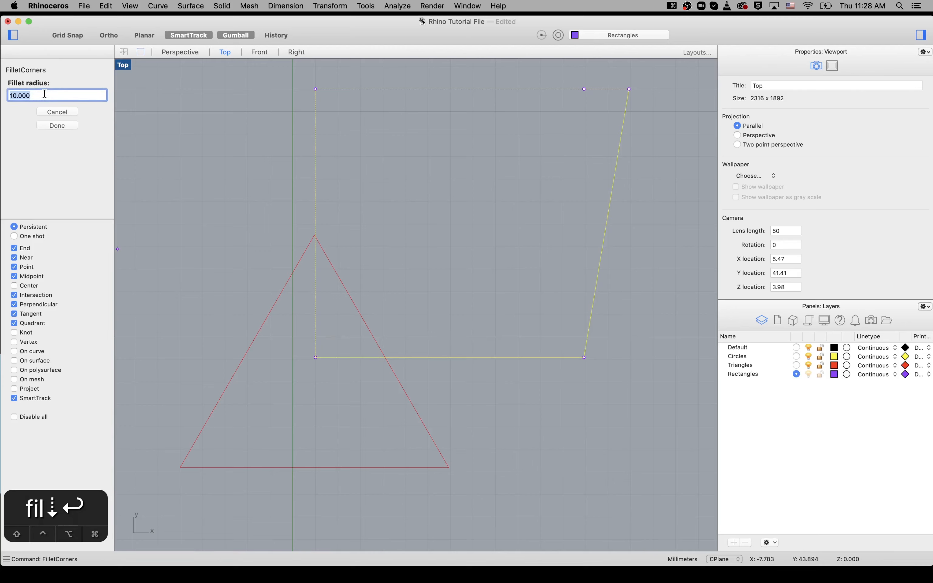
text(2)
key(Return)
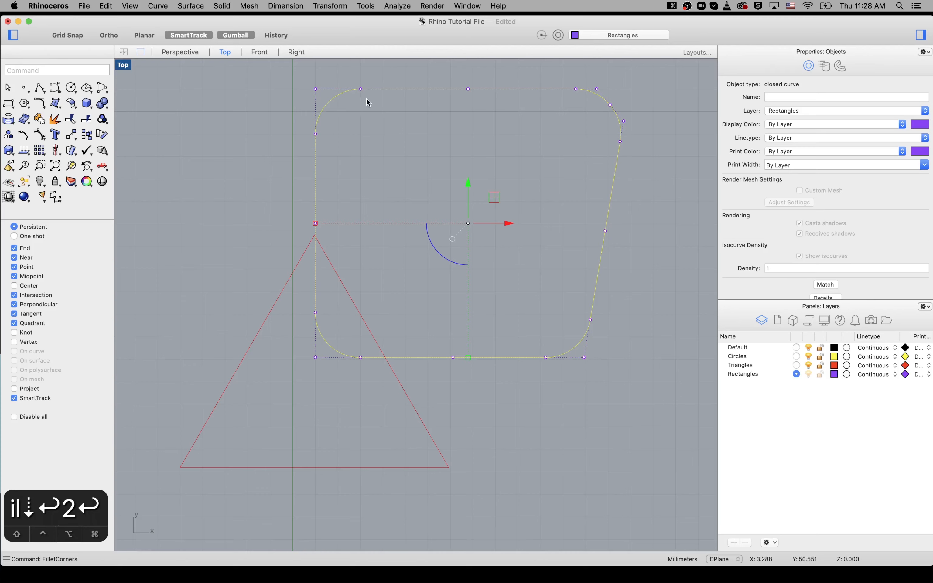
click(450, 182)
key(super+z)
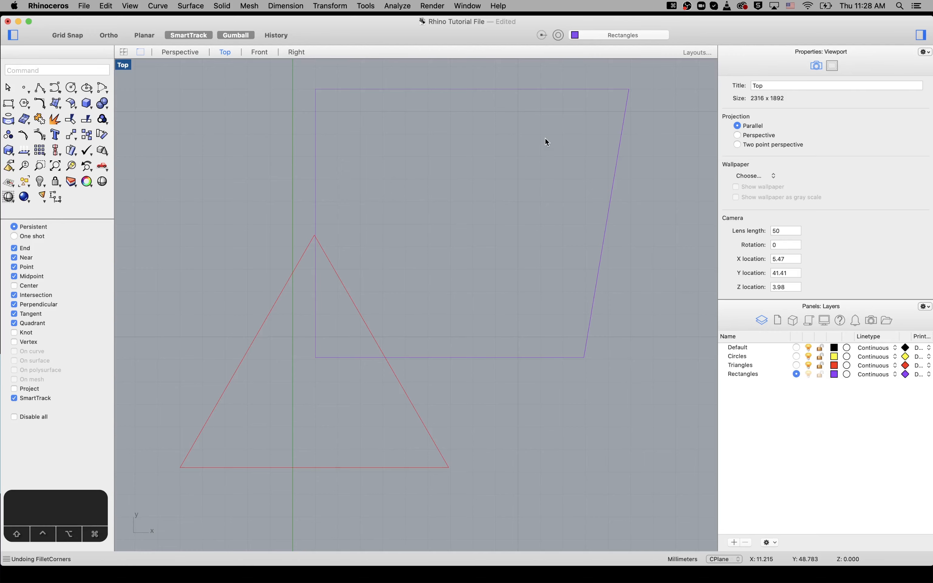
Fillet only the quadrilateral's upper-right corner with radius 2 and the Join option enabled.
text(f)
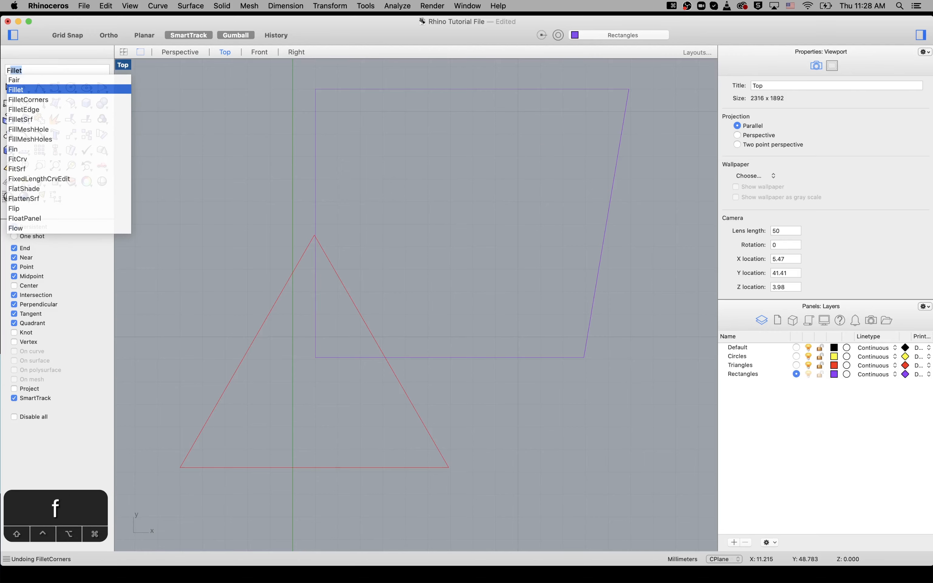
key(Return)
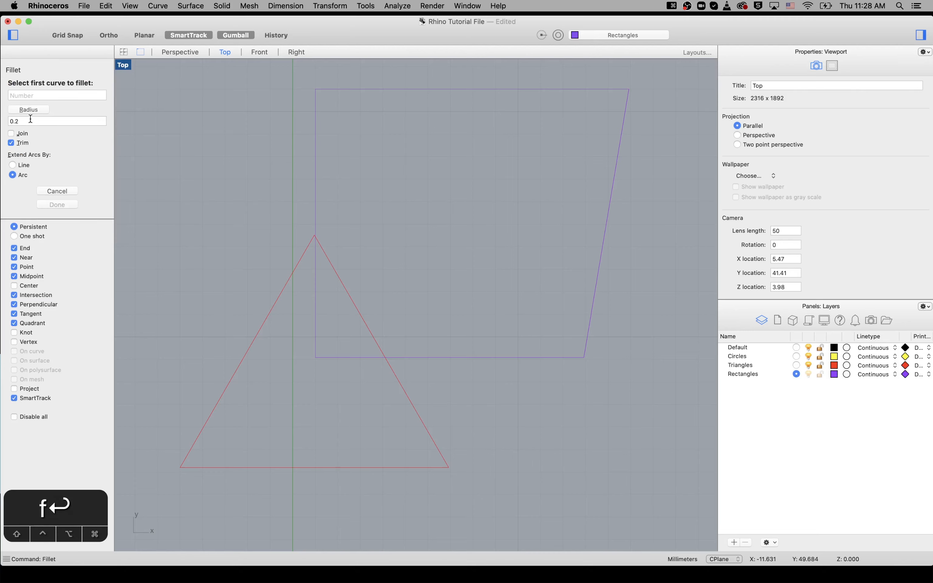
click(11, 134)
click(39, 119)
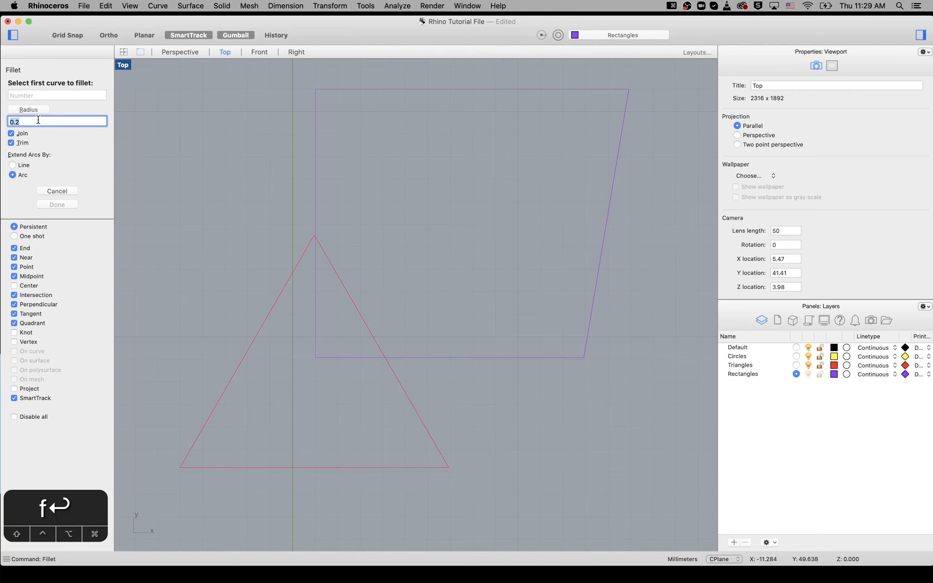
text(2)
key(Return)
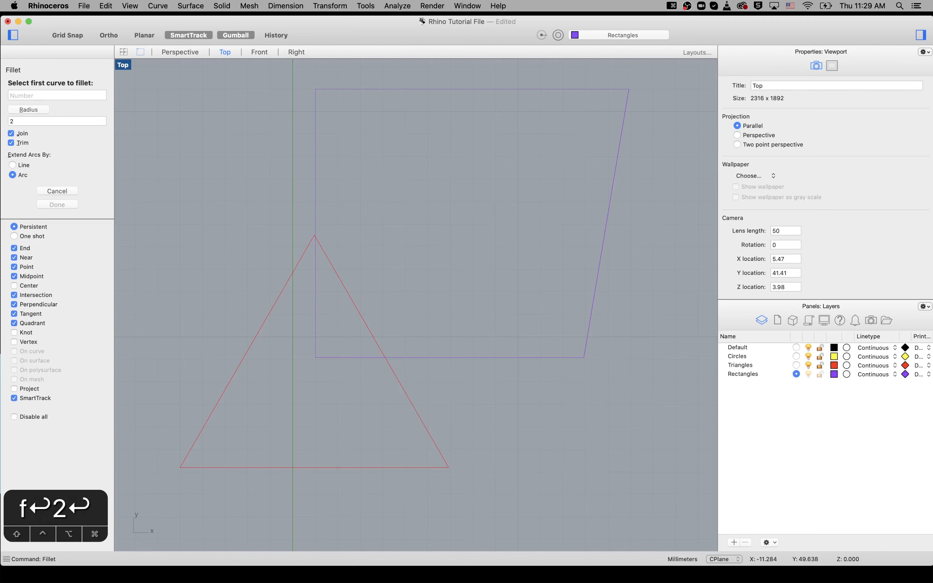
click(606, 89)
click(629, 91)
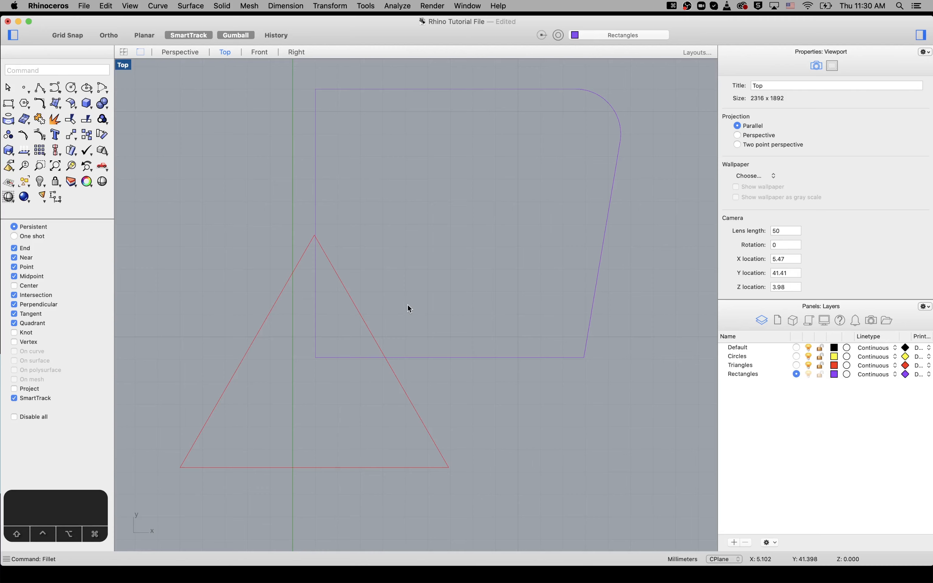
Start CurveBoolean on the quadrilateral and triangle and pick their regions to keep with Combine Regions enabled.
drag(409, 309, 342, 426)
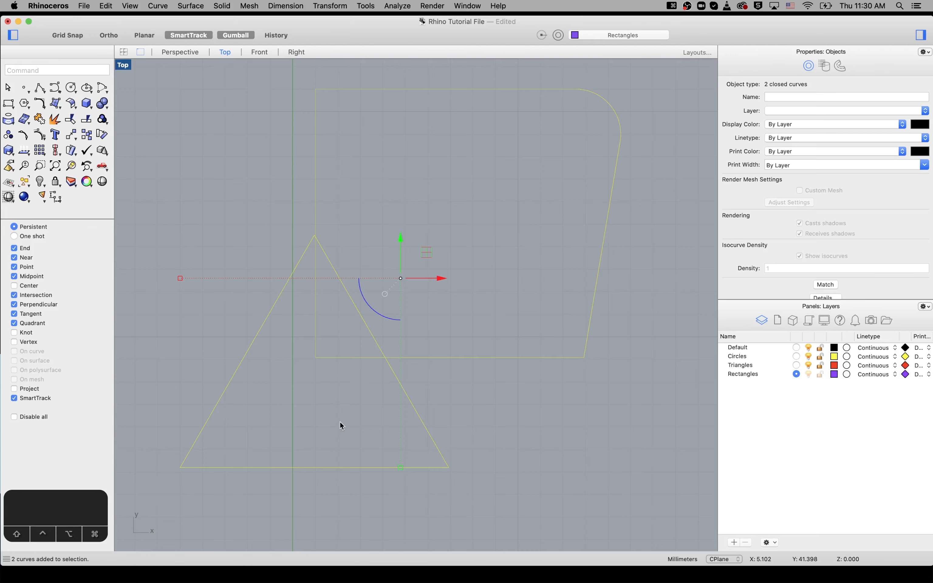
text(cu)
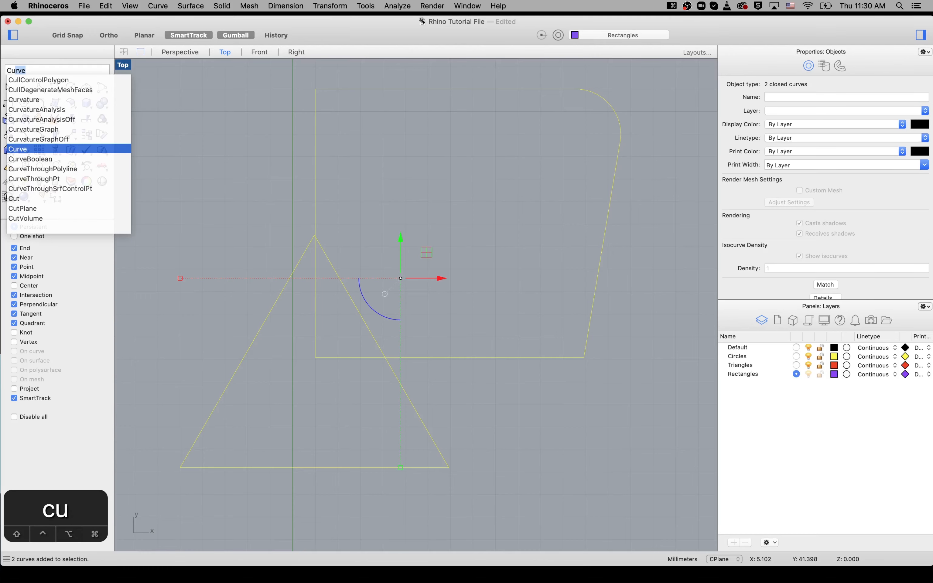
text(rveboolean)
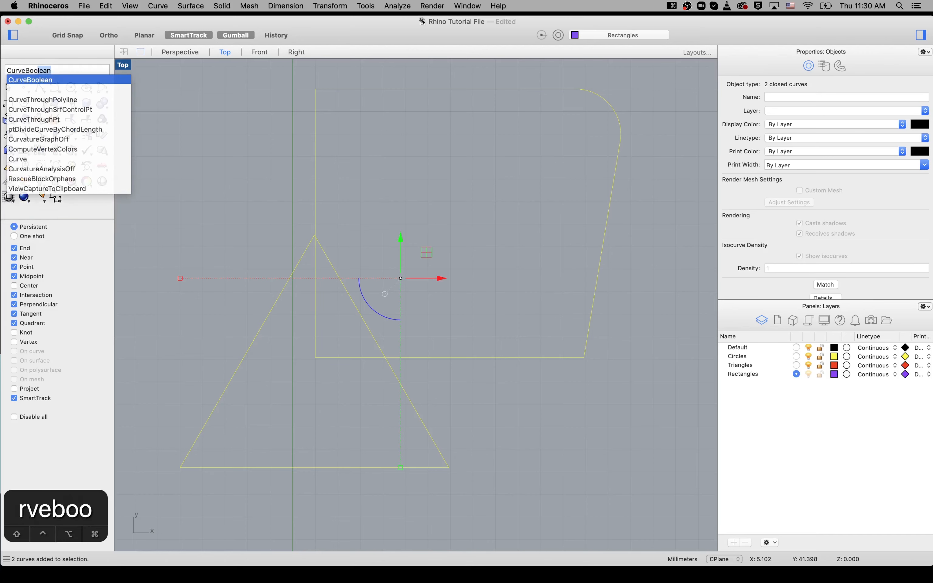
key(Return)
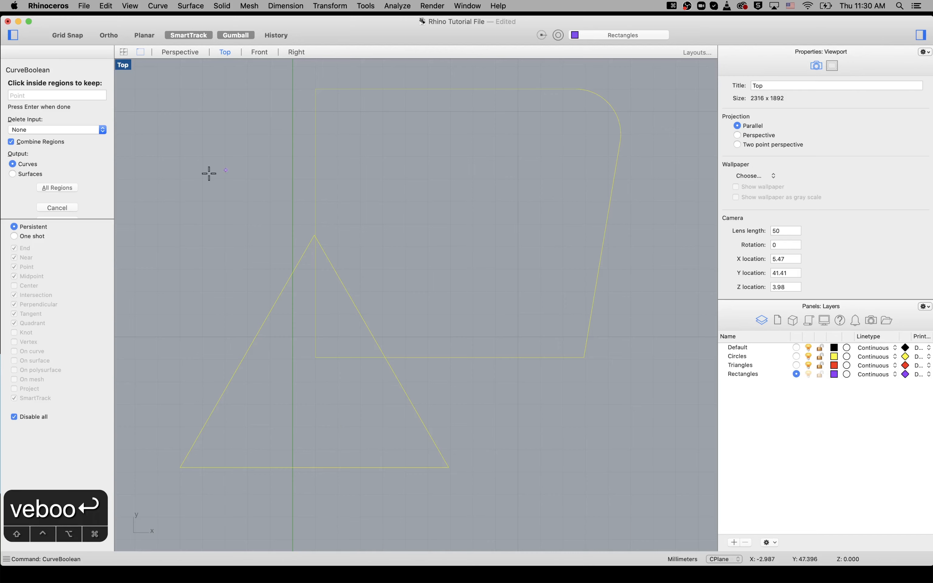
drag(93, 218, 93, 265)
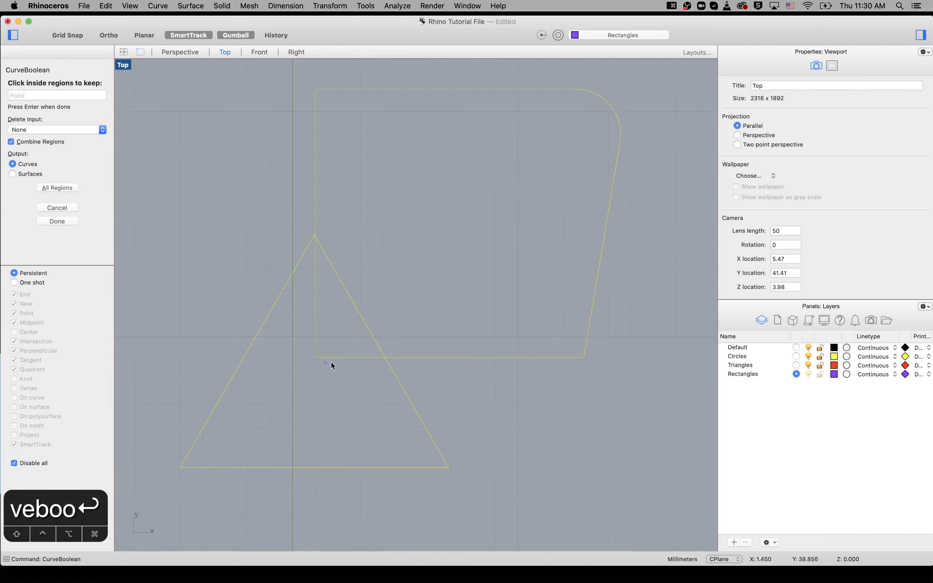
click(342, 347)
click(323, 381)
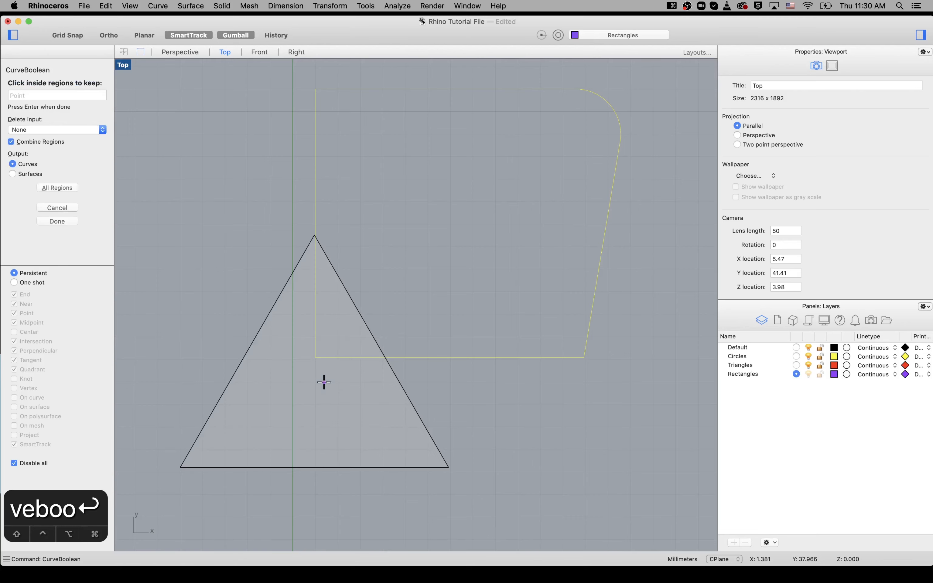
click(371, 309)
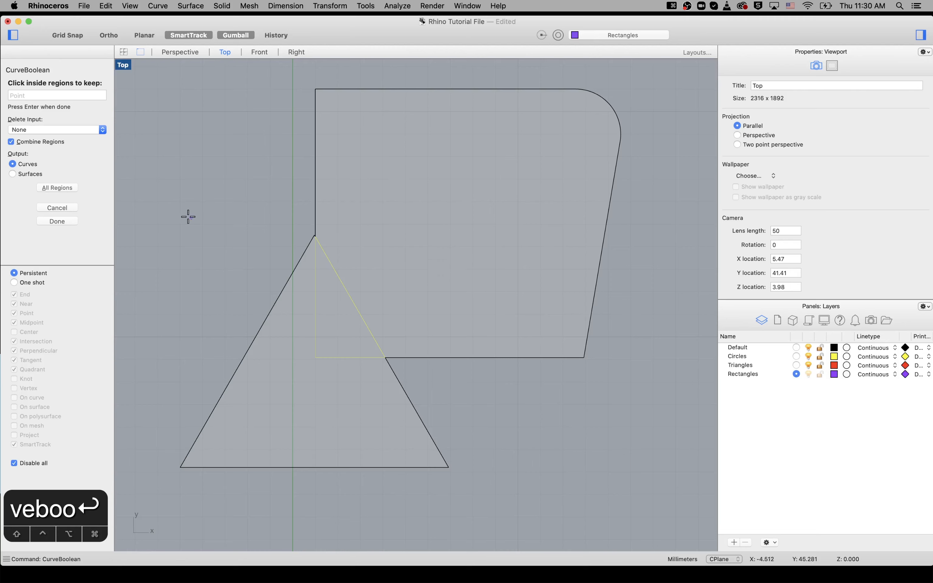
Turn off Combine Regions and pick the overlap, the rest of the quadrilateral and the rest of the triangle as separate regions.
click(12, 142)
click(334, 340)
click(398, 270)
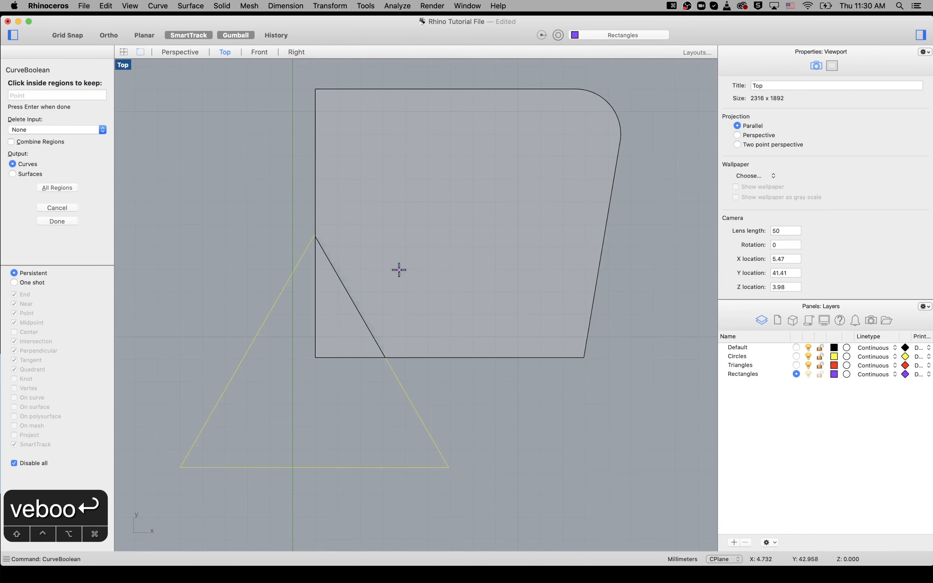
click(333, 409)
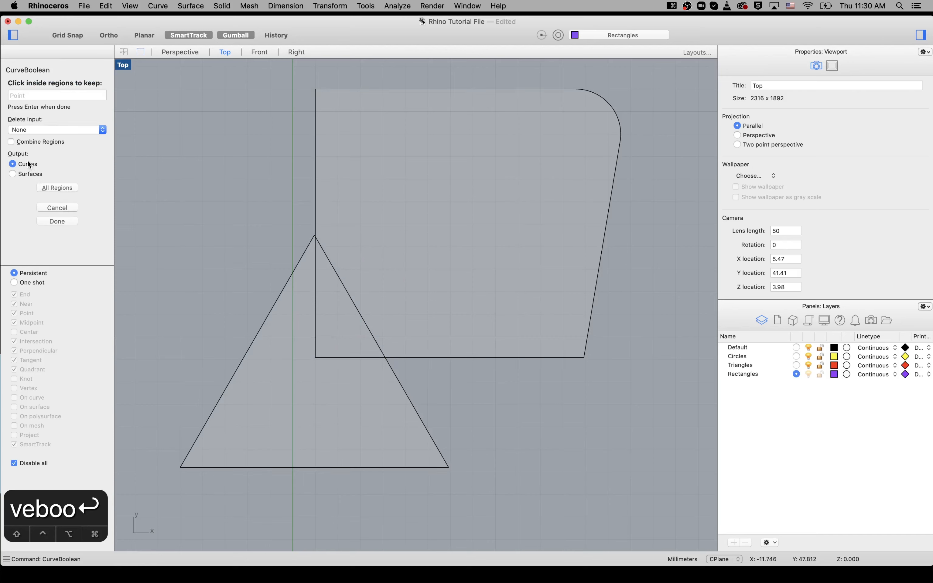
Re-enable Combine Regions and deselect the overlap, quadrilateral and triangle regions.
click(11, 141)
click(326, 307)
click(364, 285)
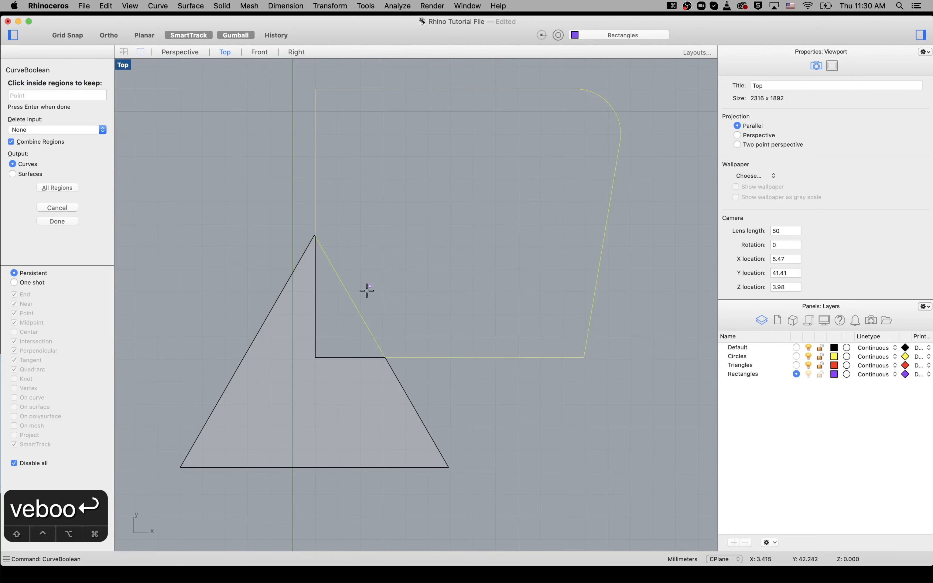
click(293, 387)
Keep Delete Input at None, choose all regions and complete the curve boolean with Curves output.
click(76, 131)
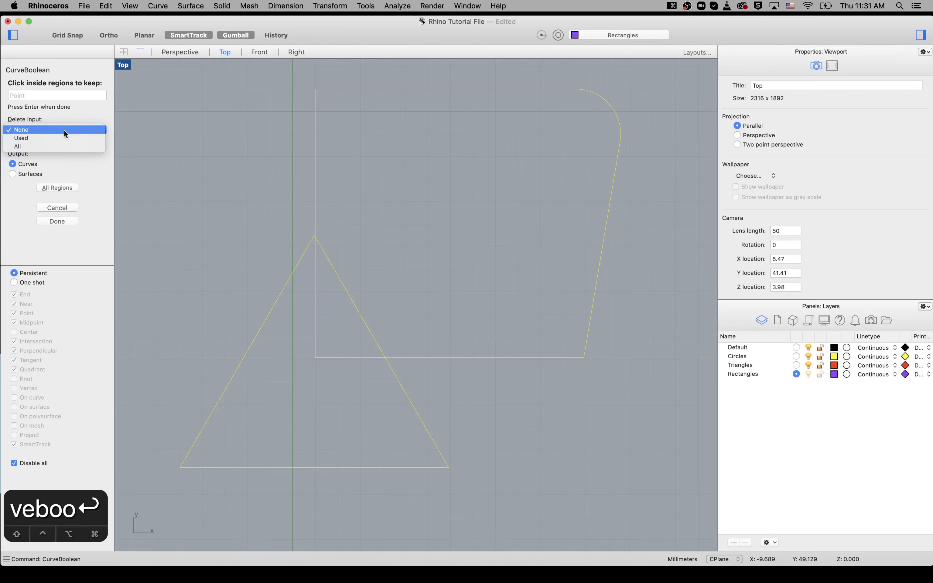
click(64, 130)
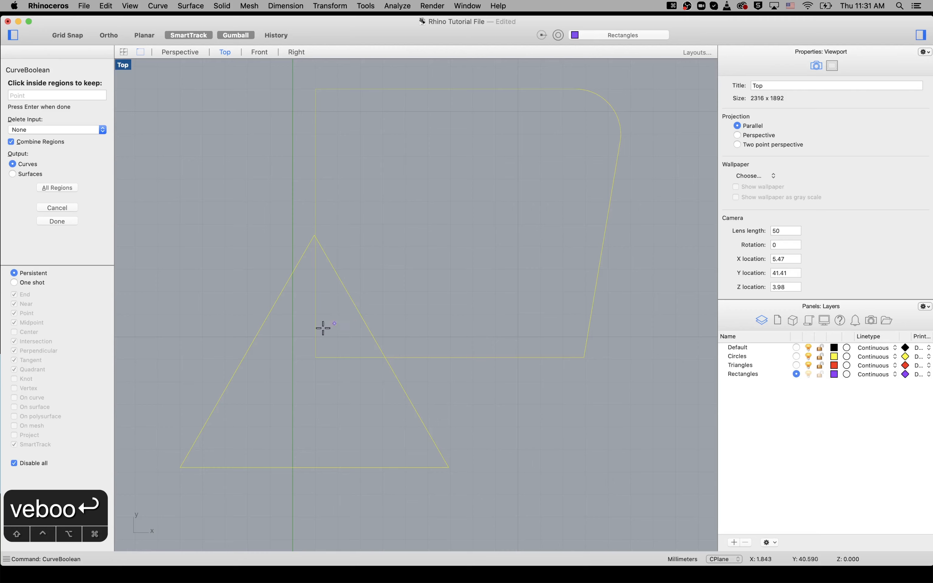
click(61, 188)
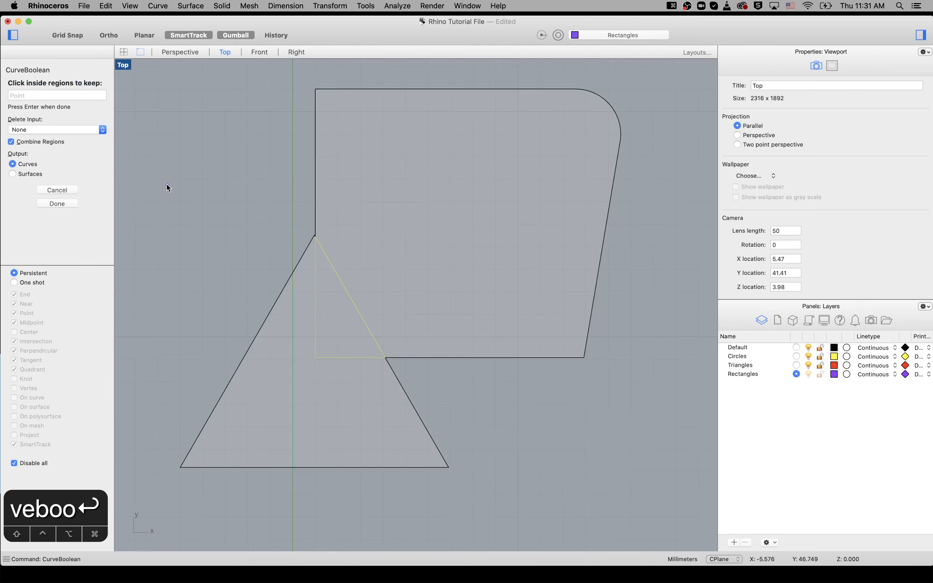
key(Return)
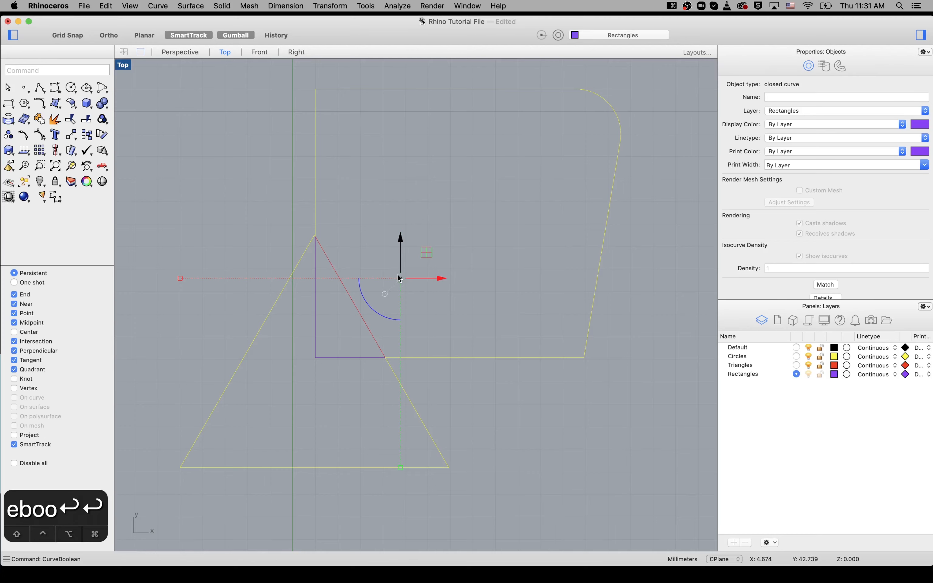
Move the merged outline up and to the left of the original curves, and undo the move and the curve boolean.
drag(426, 254, 353, 246)
click(385, 194)
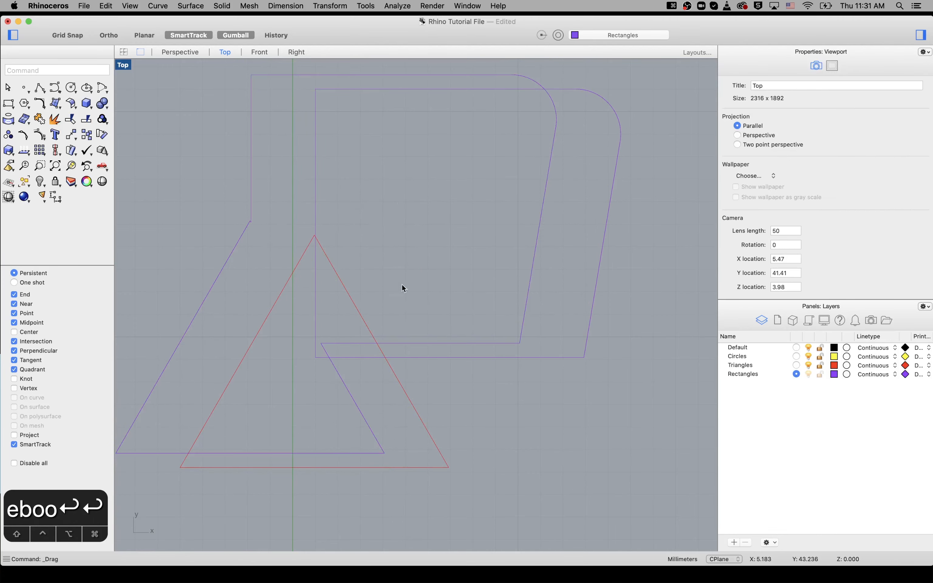
key(super+z)
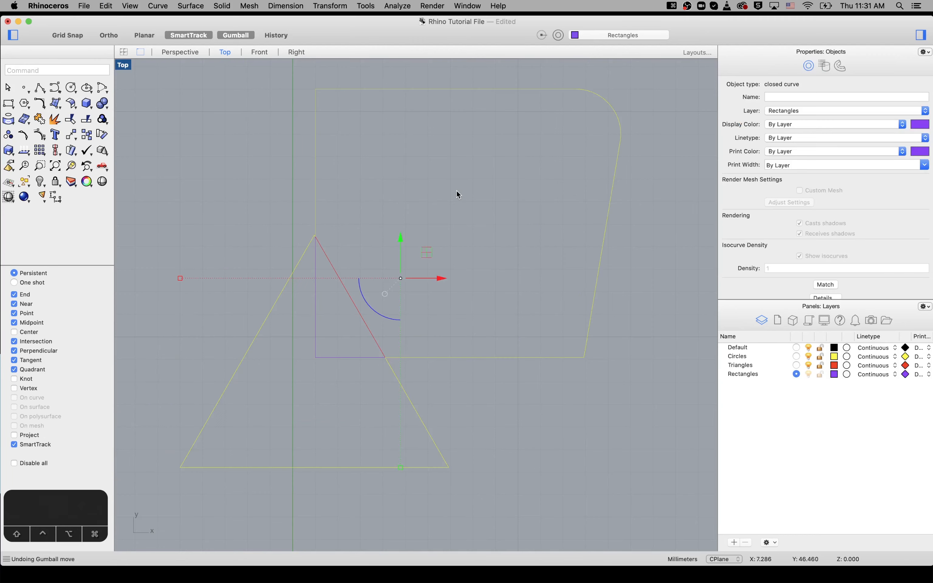
Start a Hatch on the quadrilateral and triangle, look through the patterns and pattern-loading options, and keep Solid.
drag(402, 289, 323, 449)
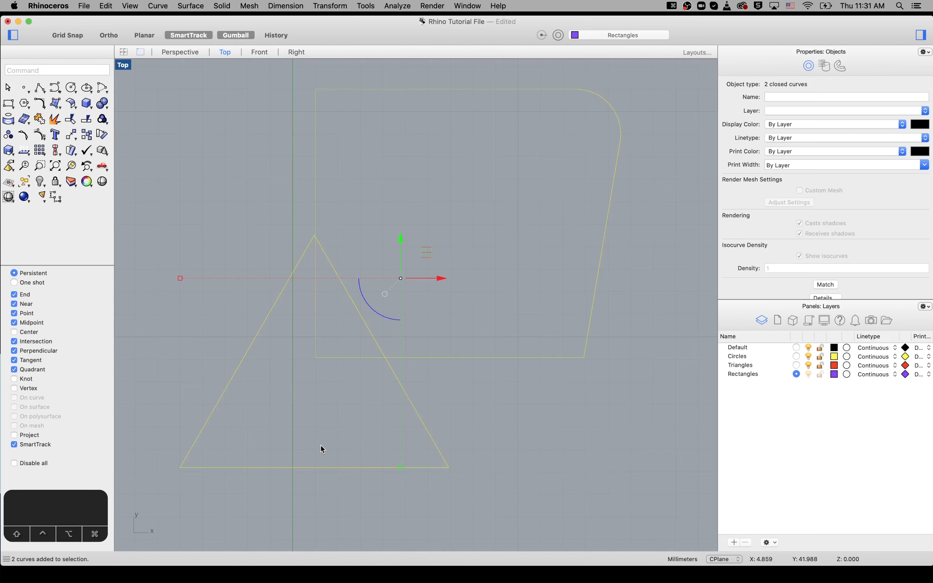
text(hat)
key(Return)
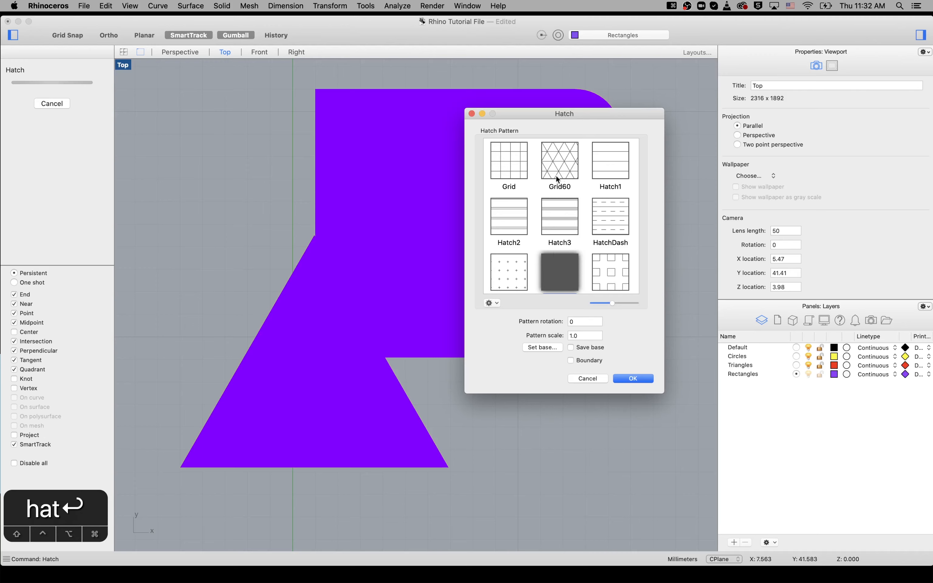
scroll(526, 261, down, 1)
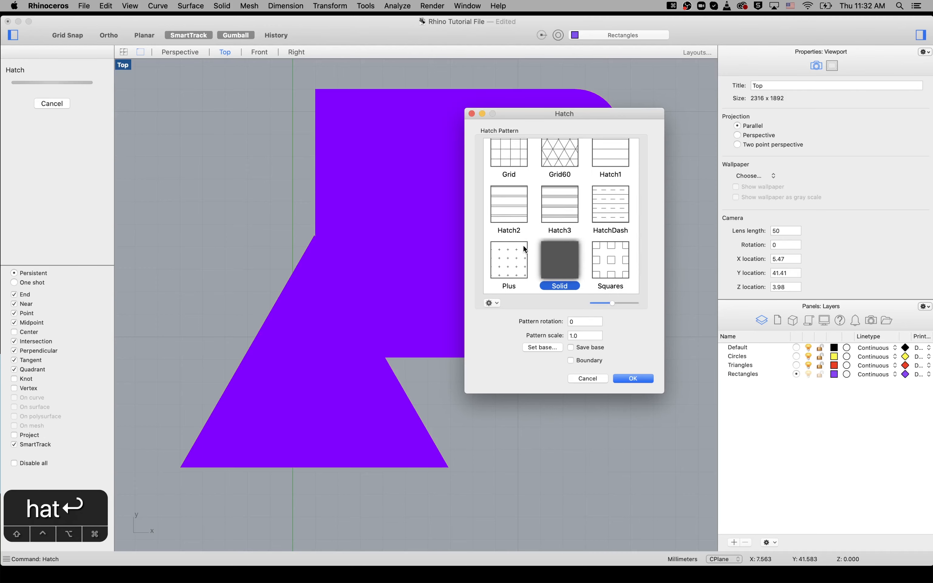
click(496, 305)
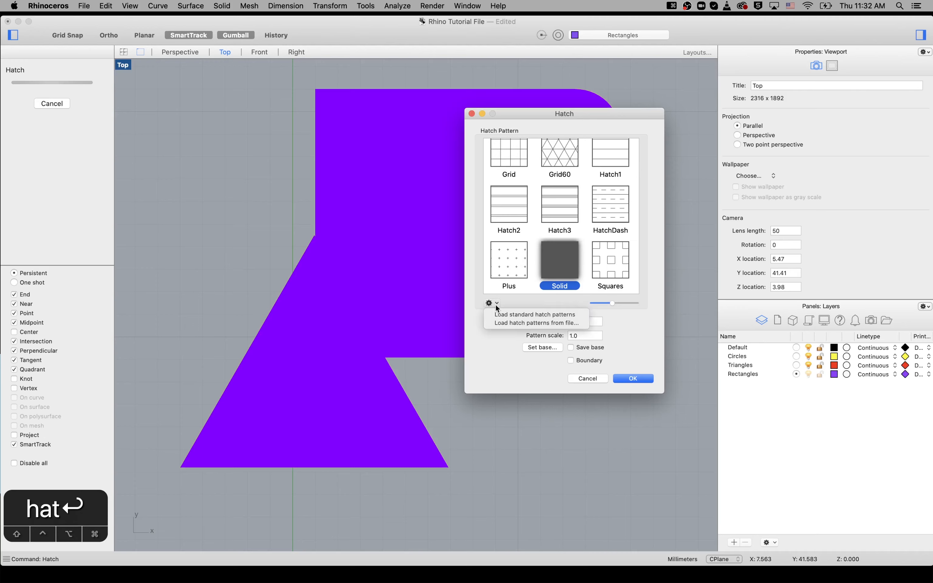
click(551, 302)
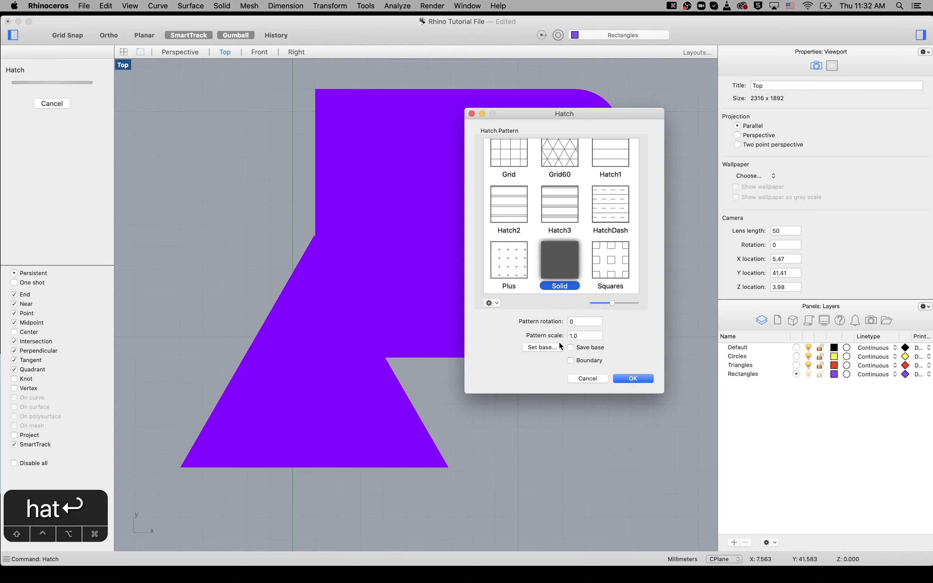
Enable the hatch's Boundary option and toggle the quadrilateral, triangle and overlap regions to try different fill areas.
click(571, 361)
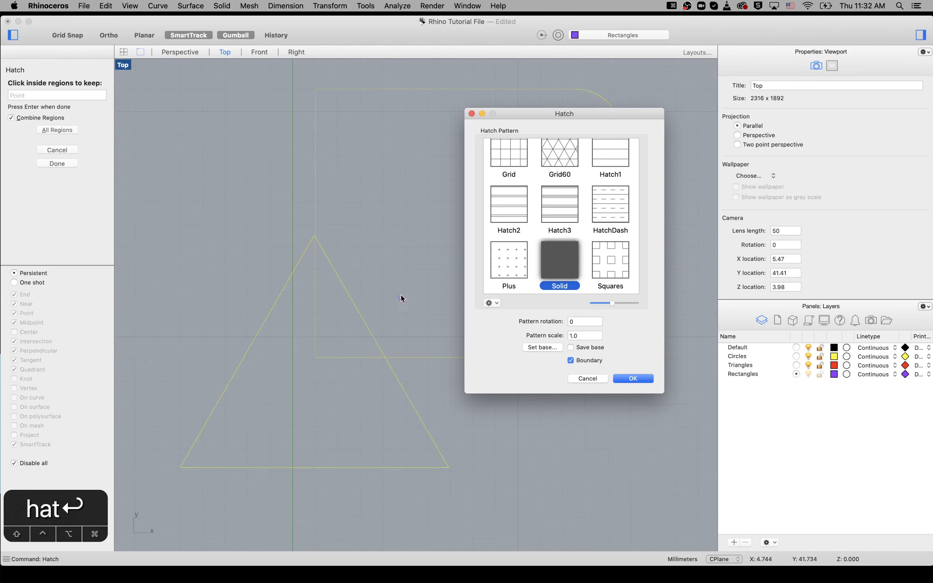
click(362, 310)
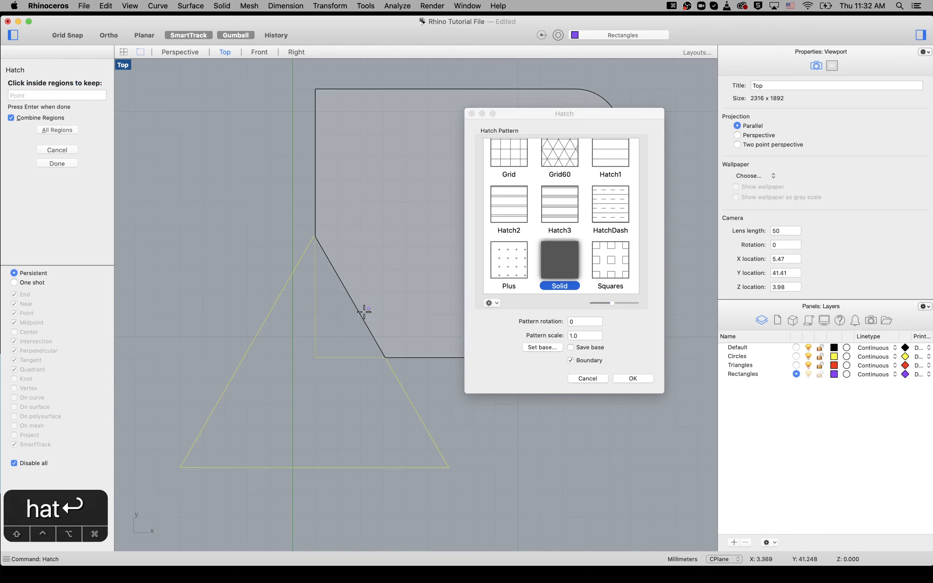
click(347, 323)
click(348, 400)
click(346, 335)
click(373, 307)
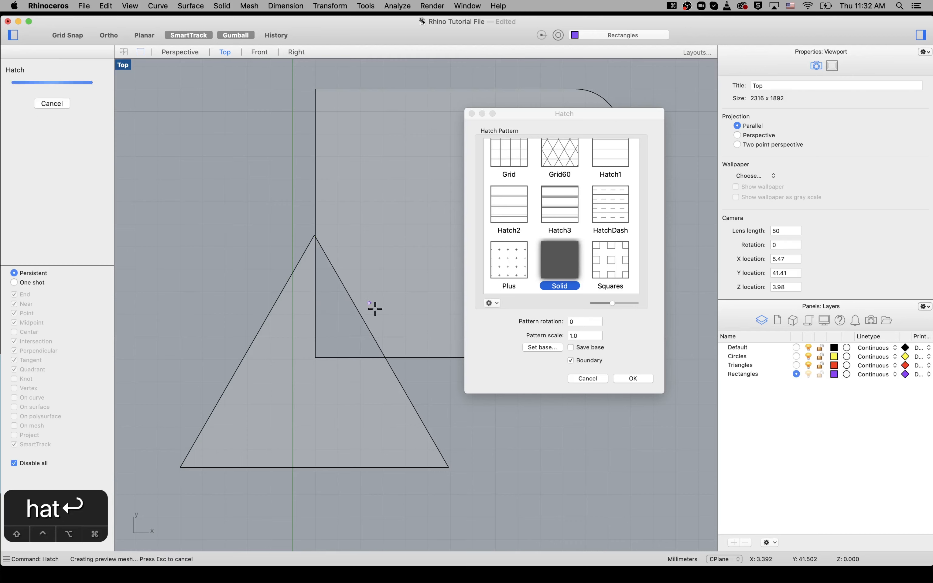
click(349, 335)
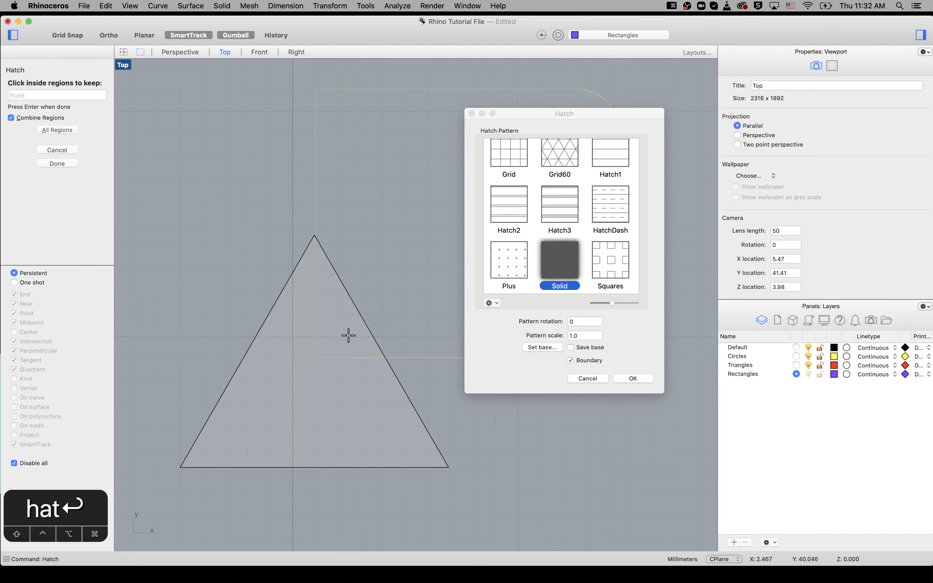
Choose all regions as the hatch boundary and create the solid hatch.
click(571, 360)
click(50, 133)
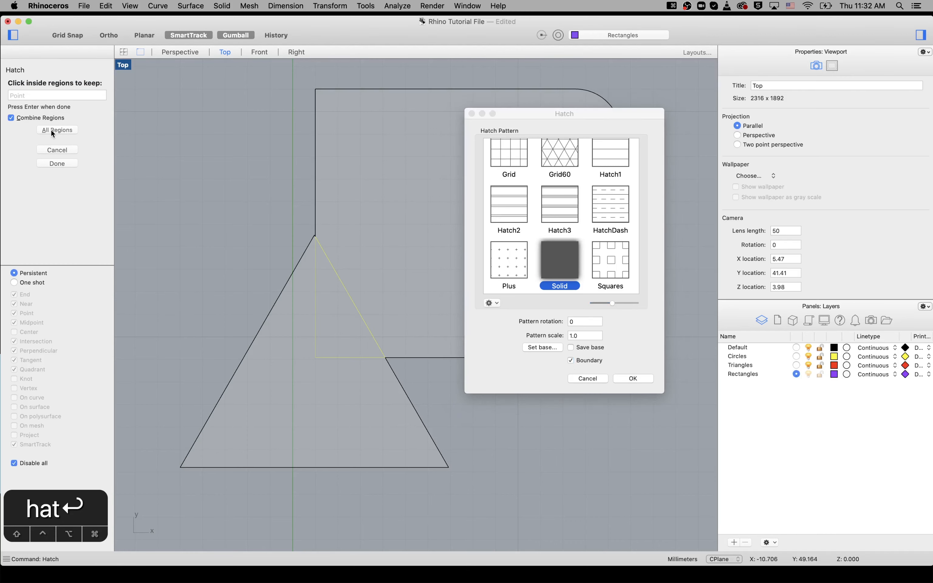
click(632, 378)
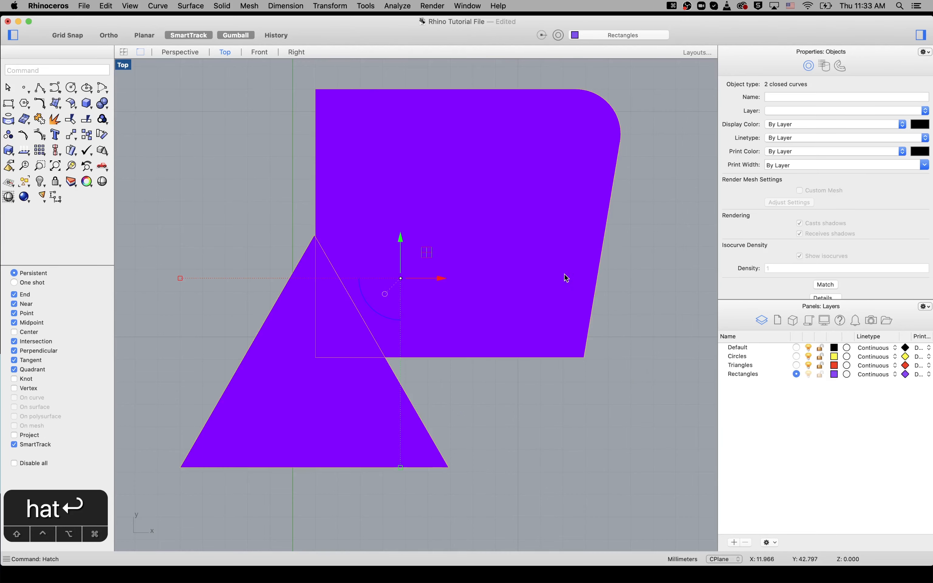
Select the solid hatch, move it up and to the left of the curves, and delete it.
click(611, 305)
click(557, 295)
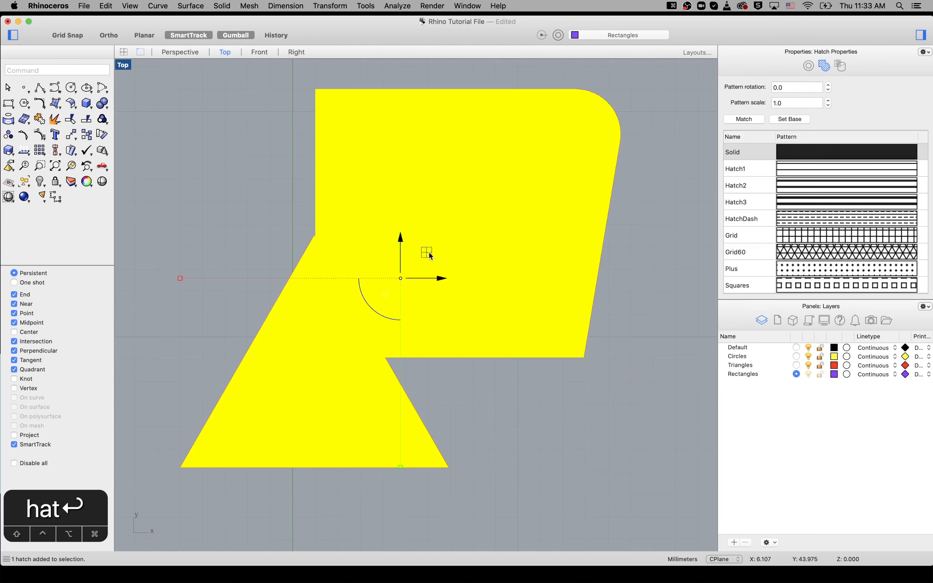
drag(429, 257, 343, 206)
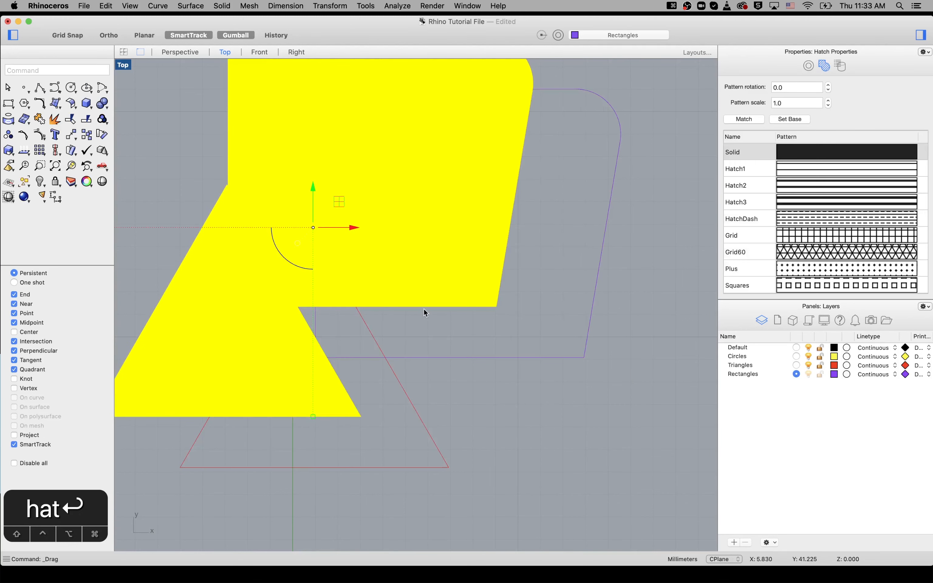
key(BackSpace)
Select the quadrilateral, zoom to it in the Perspective view and raise it vertically above the construction plane.
click(439, 358)
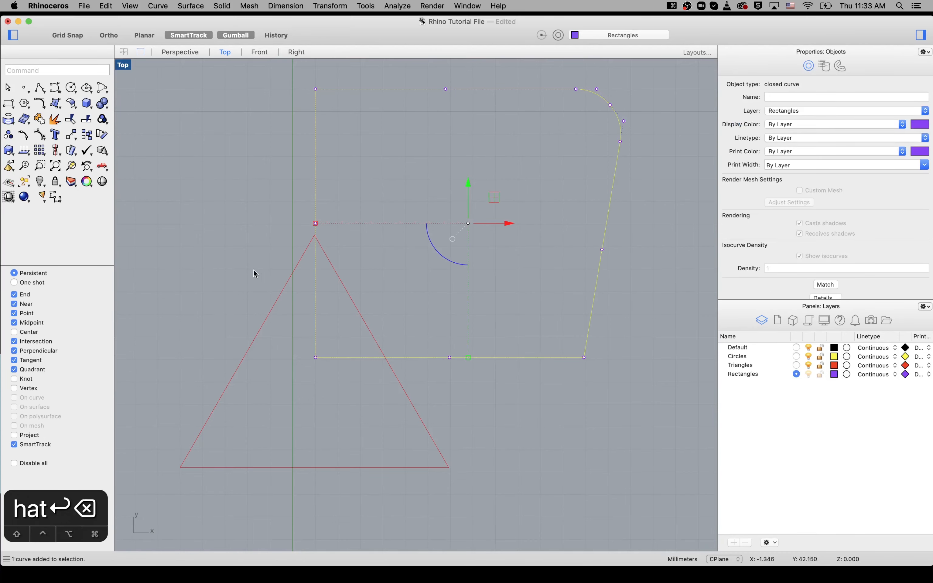
click(171, 51)
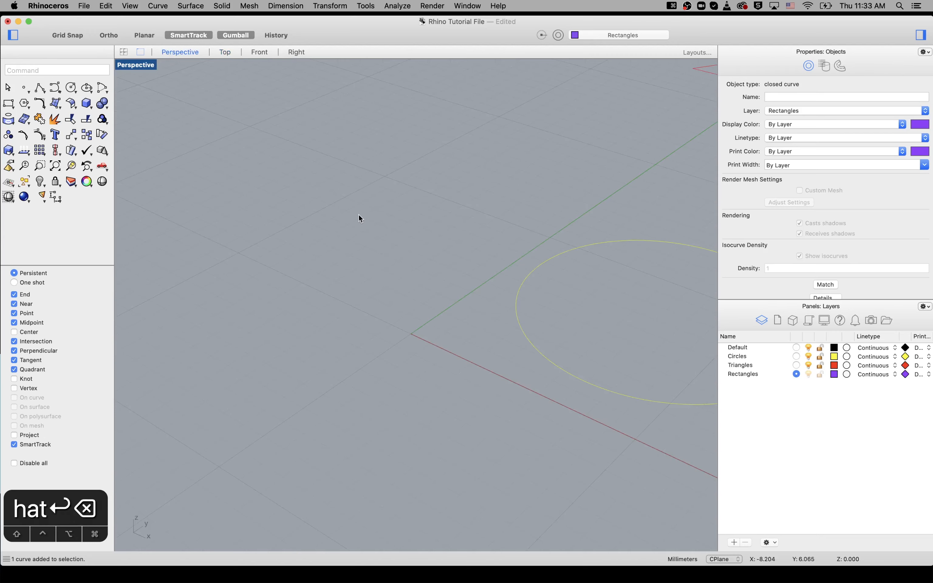
text(zs)
key(space)
click(418, 209)
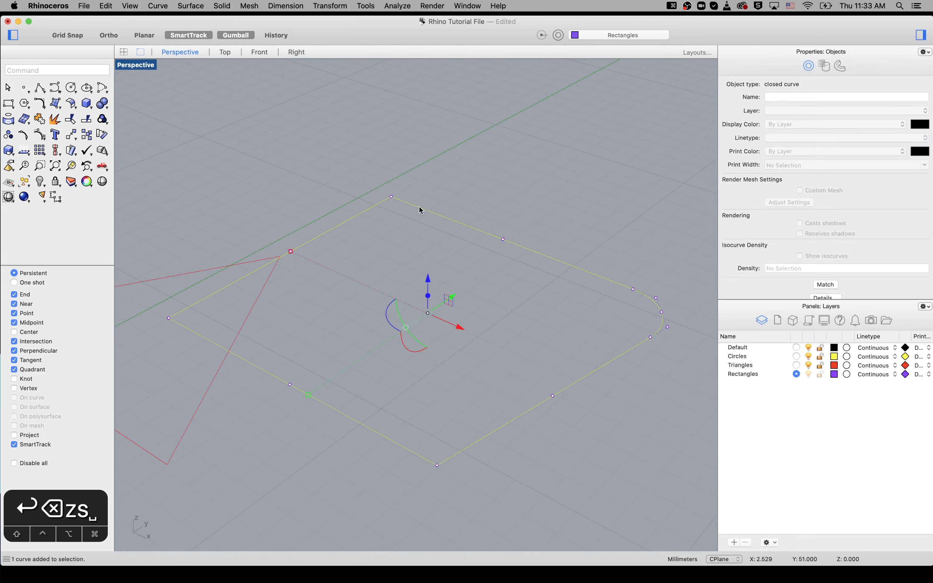
click(449, 145)
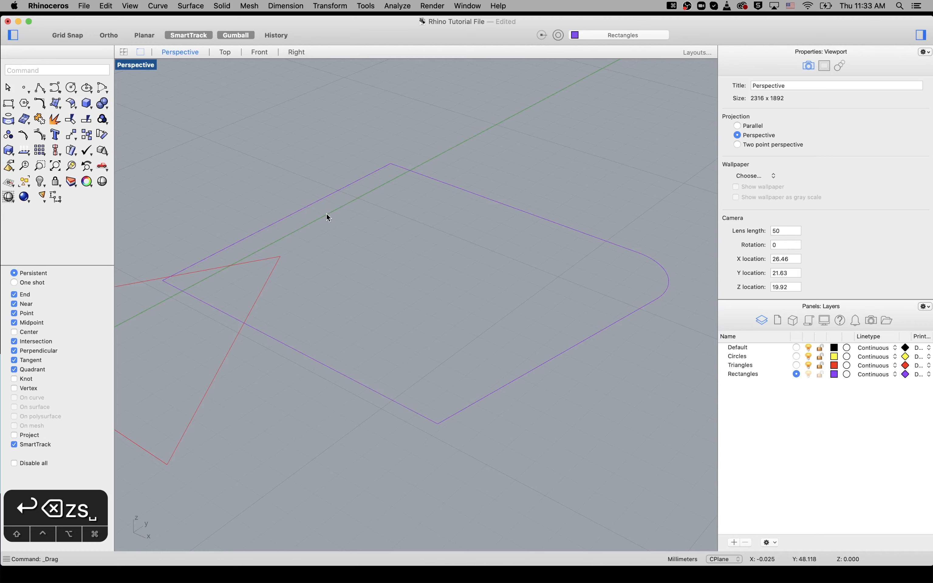
scroll(317, 254, down, 5)
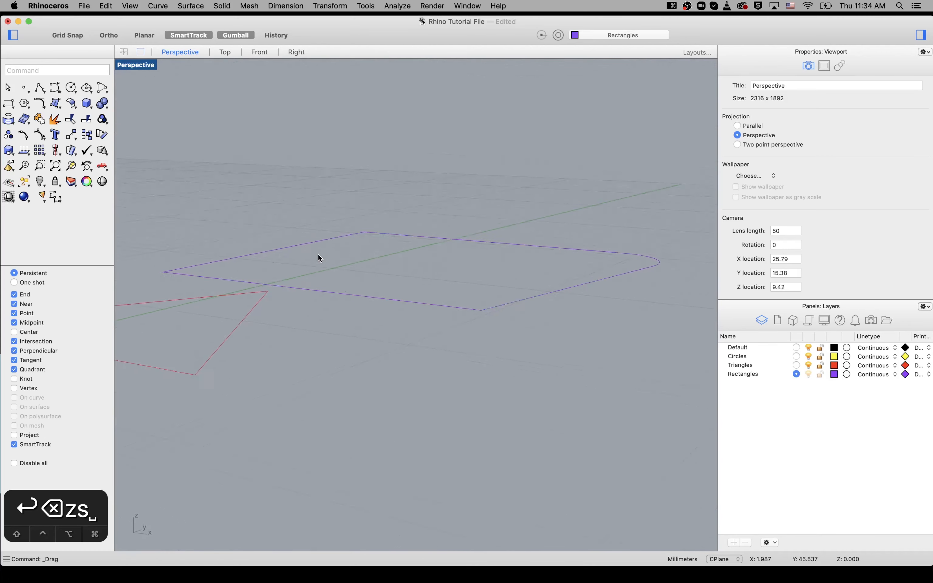
scroll(318, 254, down, 5)
scroll(318, 254, up, 4)
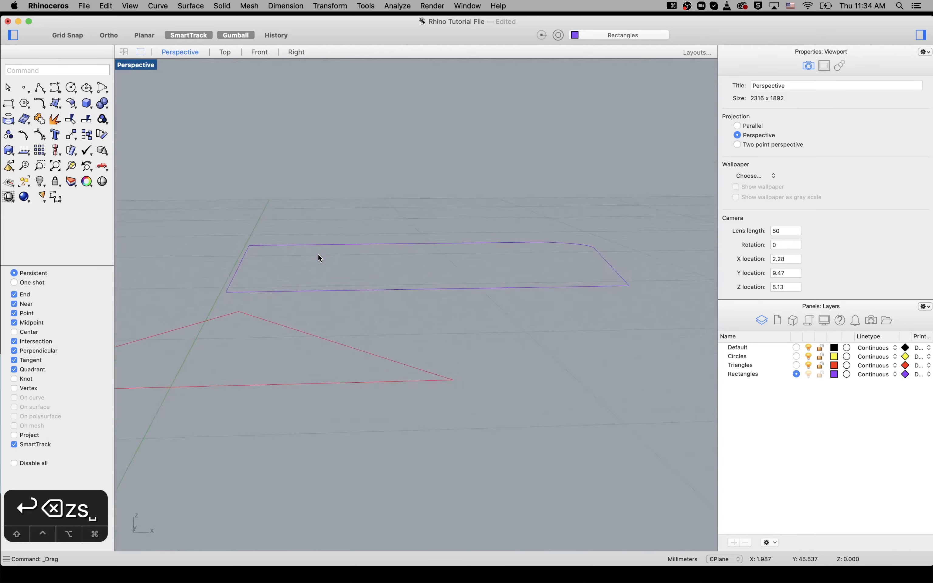
Show the quadrilateral's control points and lower its sharp corner point nearest the viewer vertically in the Perspective view.
scroll(317, 254, down, 4)
scroll(318, 254, up, 7)
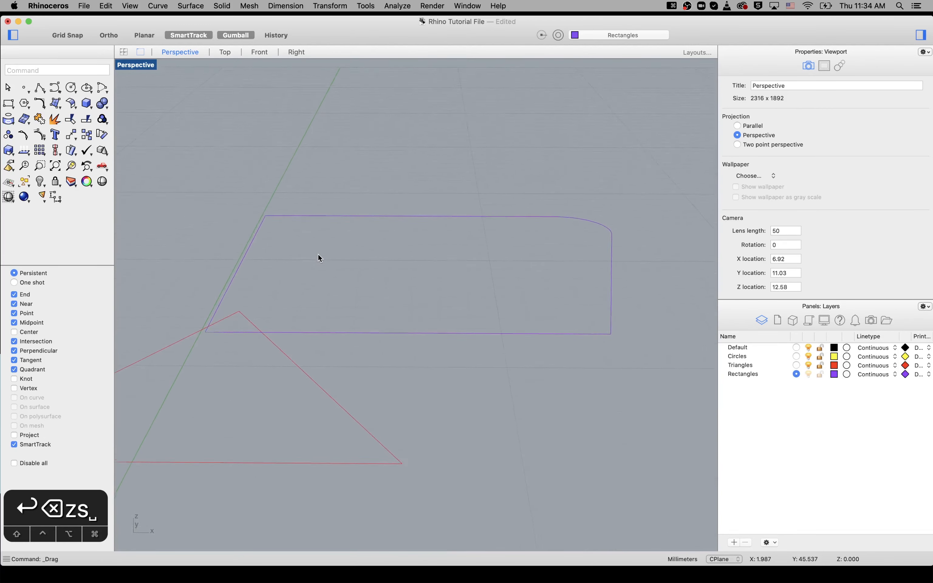
scroll(317, 254, right, 4)
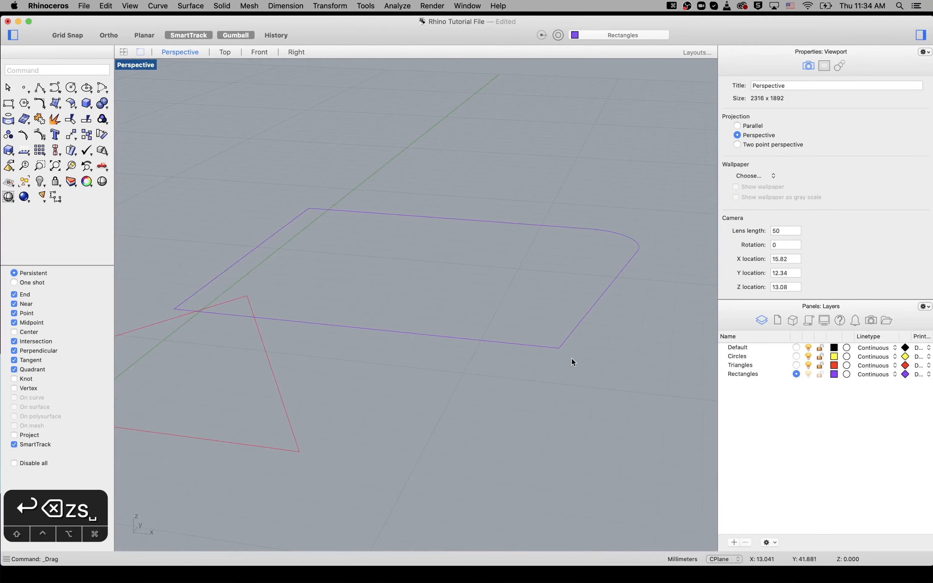
click(559, 349)
key(F10)
click(559, 348)
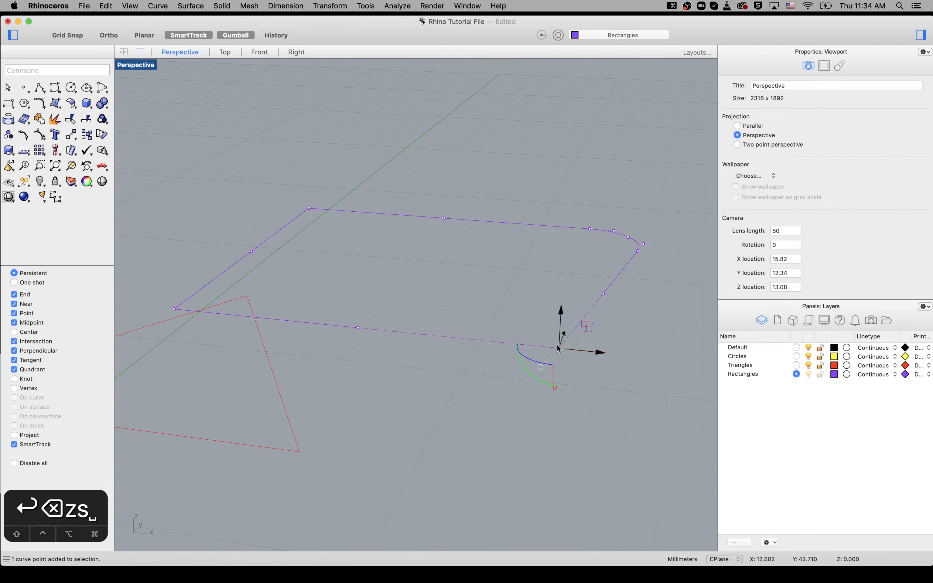
drag(561, 310, 537, 377)
click(497, 323)
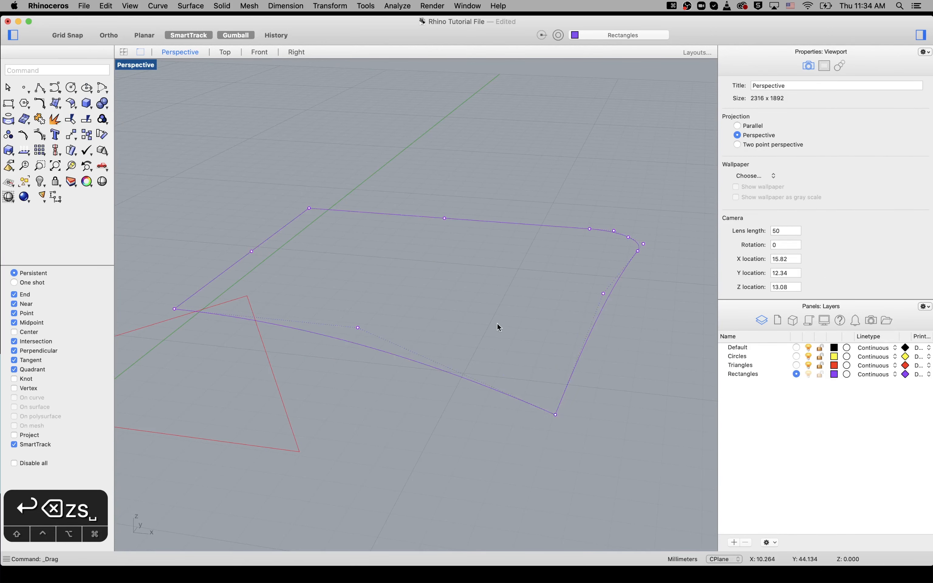
scroll(468, 374, up, 6)
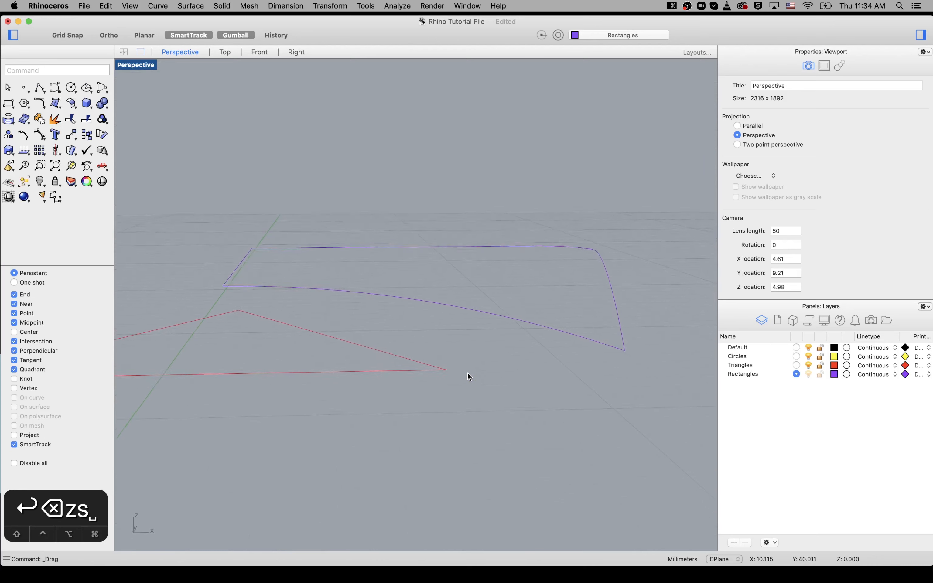
click(459, 307)
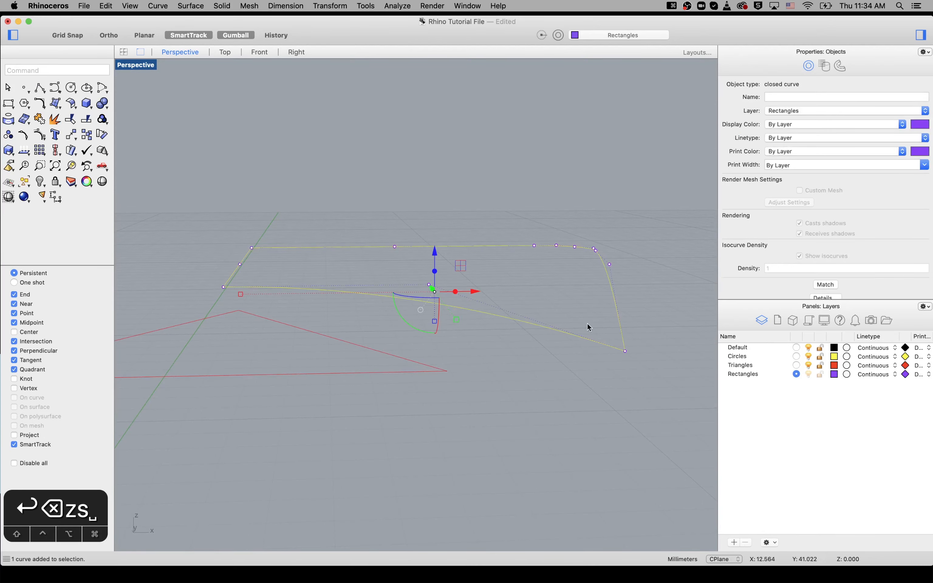
scroll(505, 313, down, 6)
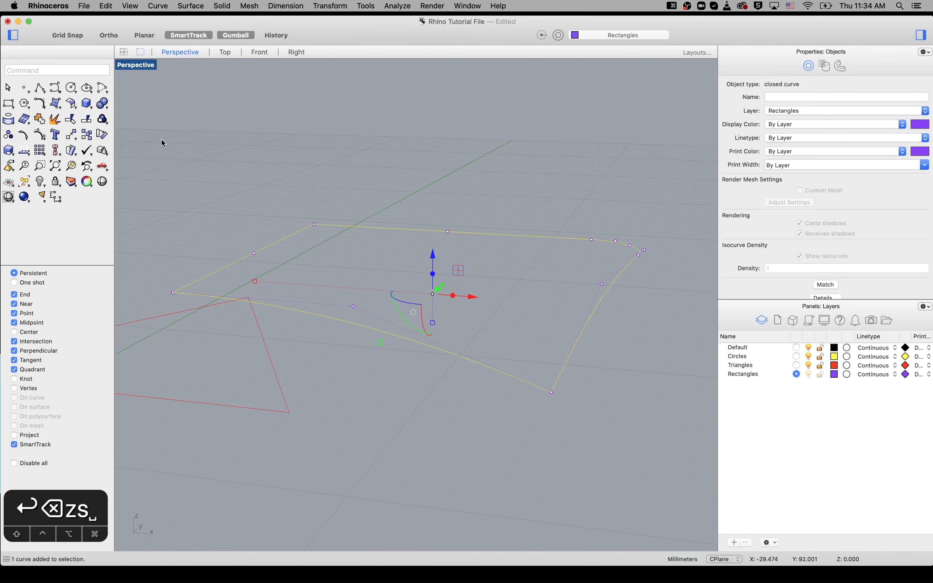
Project the quadrilateral and triangle onto the Top view's construction plane with ProjectToCPlane, deleting the input objects, and inspect them in Perspective.
click(225, 52)
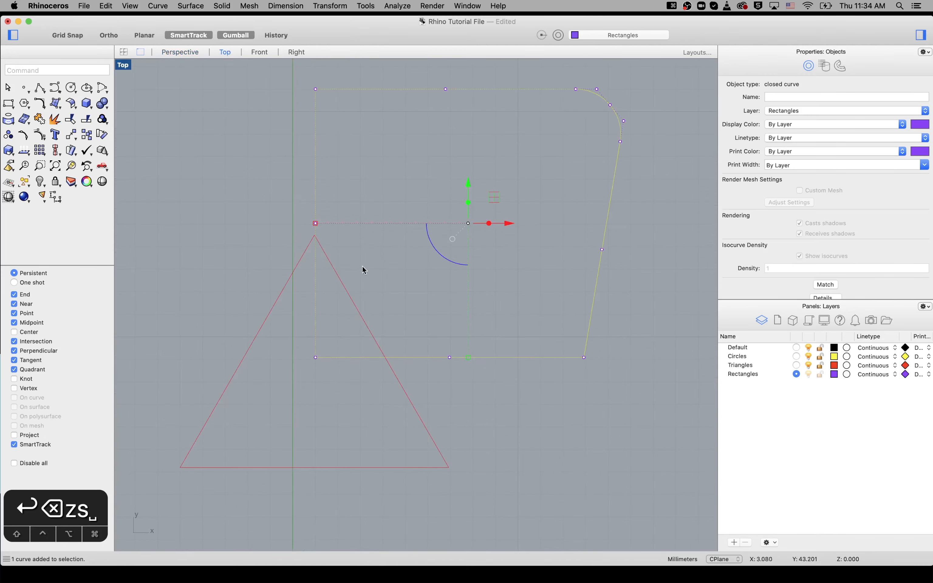
click(350, 228)
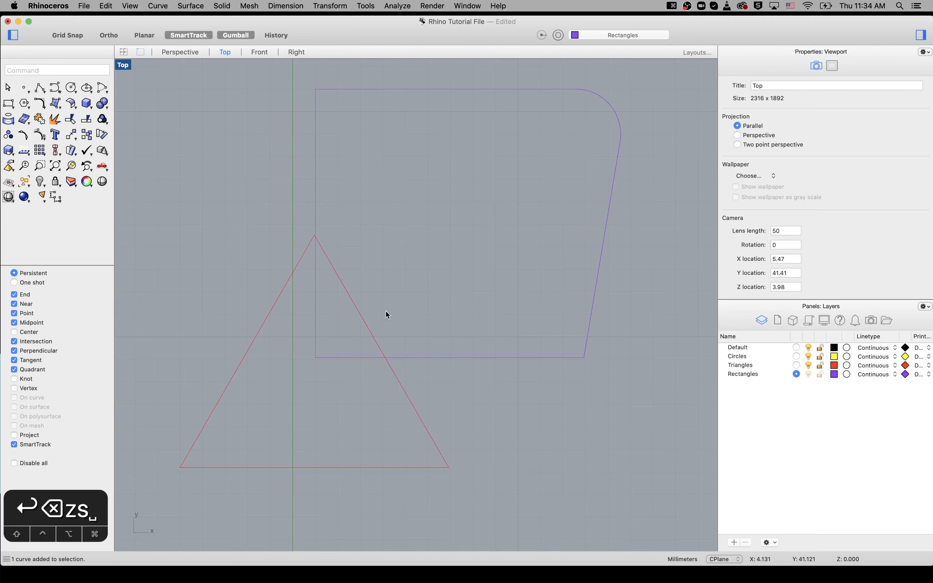
drag(444, 383, 346, 341)
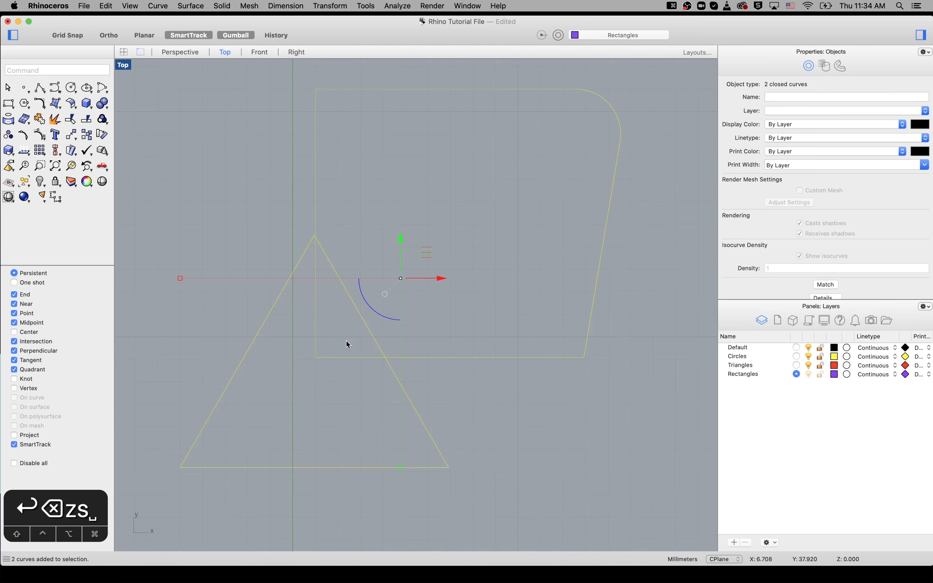
text(Projectto)
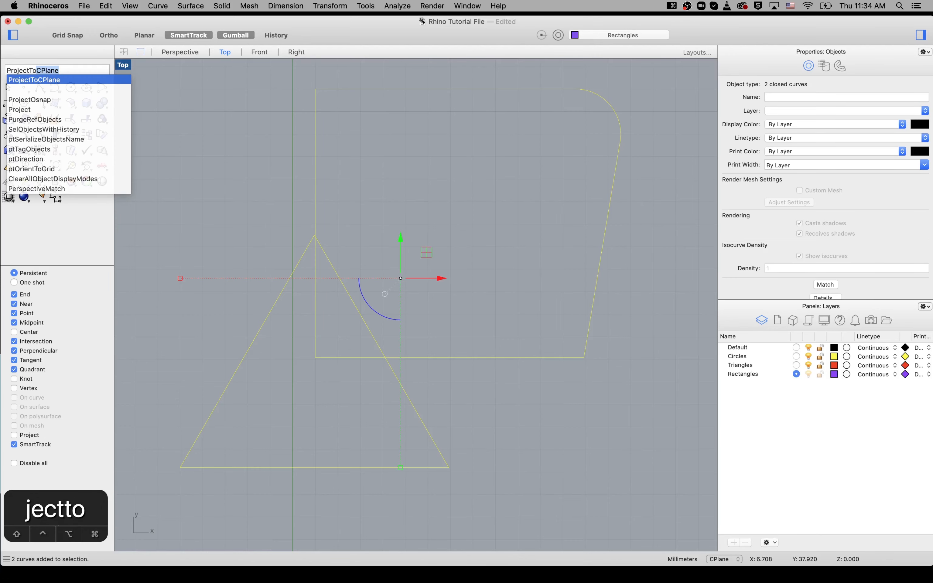
key(Return)
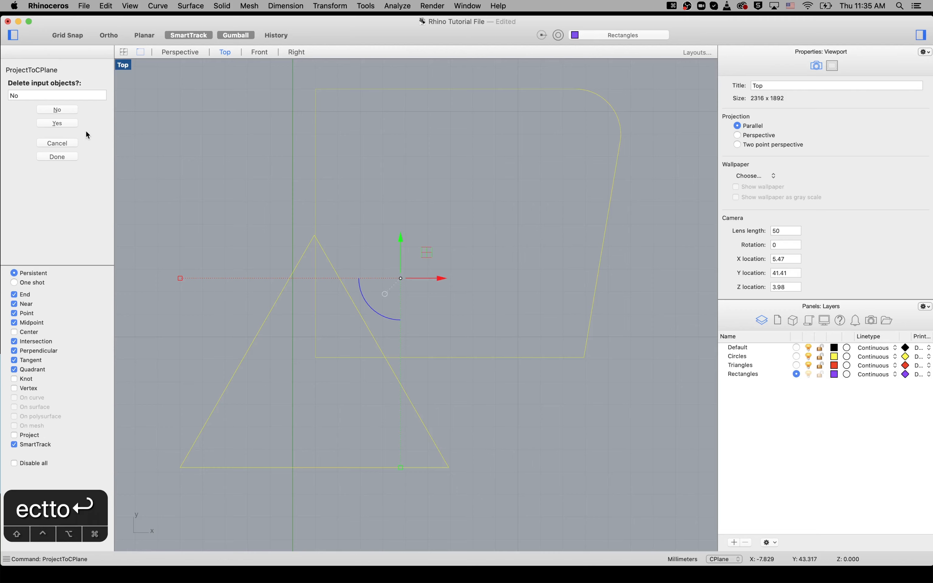
click(67, 124)
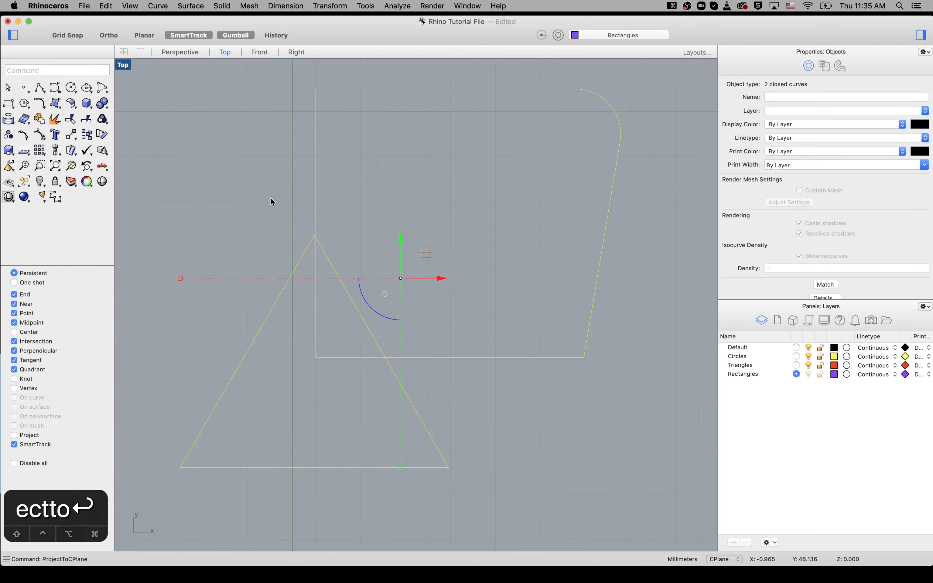
key(Escape)
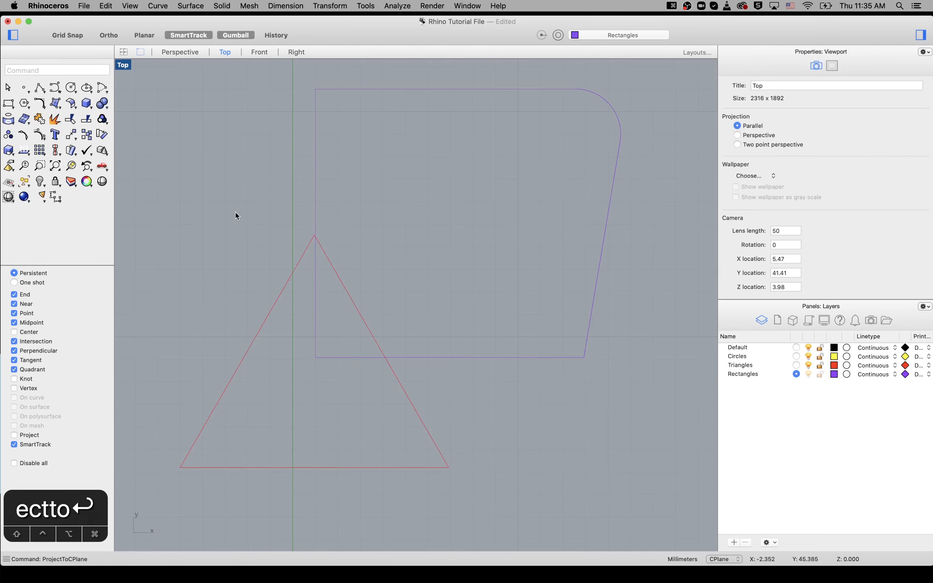
click(180, 52)
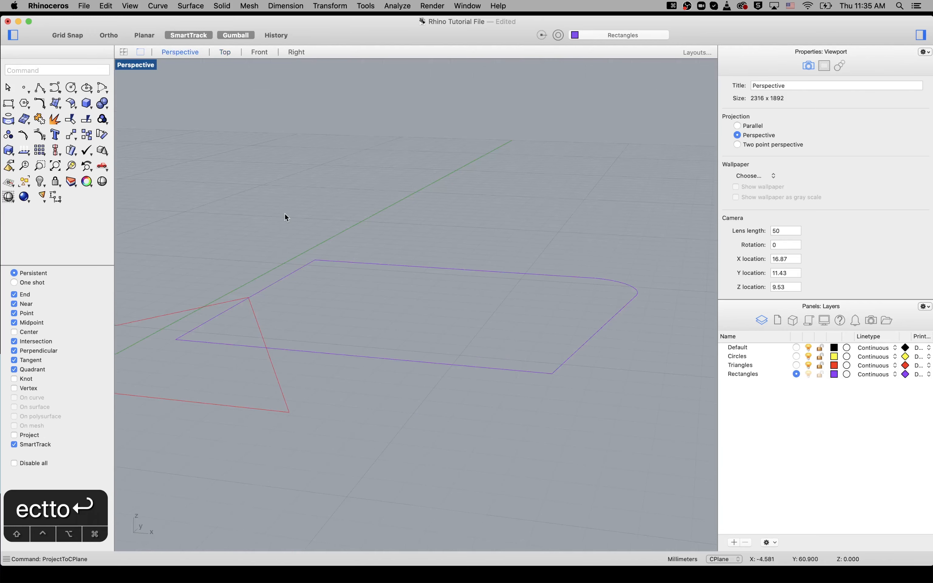
right_drag(284, 216, 285, 409)
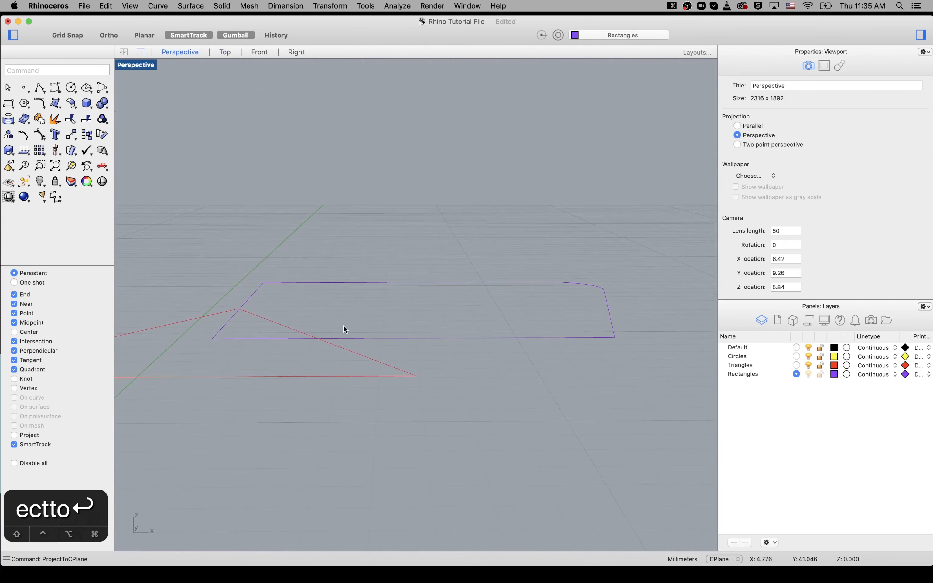
right_drag(344, 326, 344, 327)
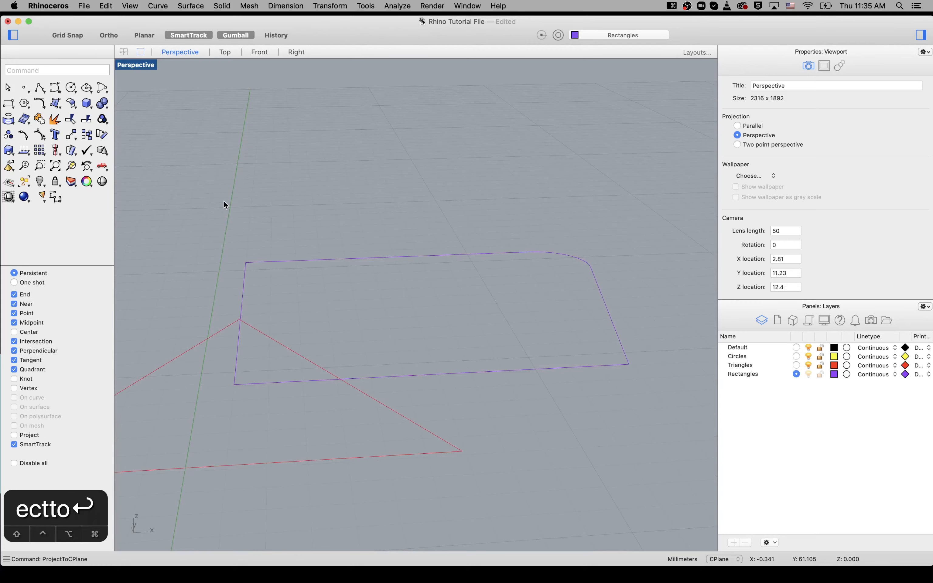
Begin rebuilding the quadrilateral in the Top view with a point count of 7.
click(225, 53)
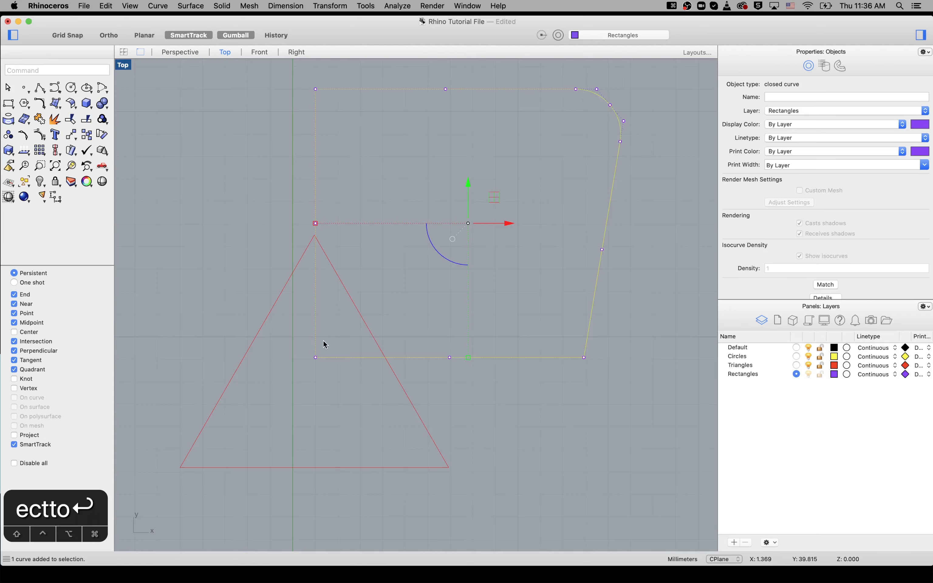
text(rebuild)
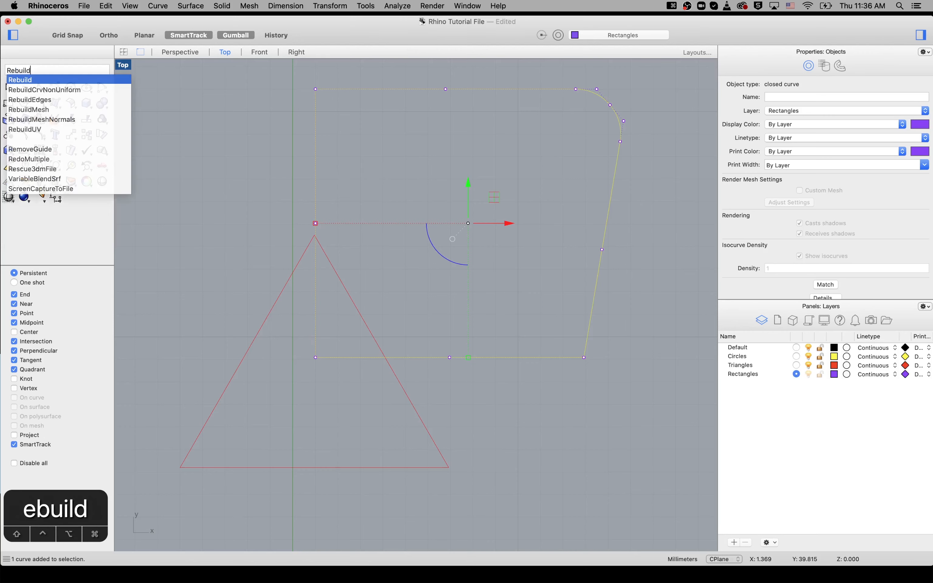
key(Return)
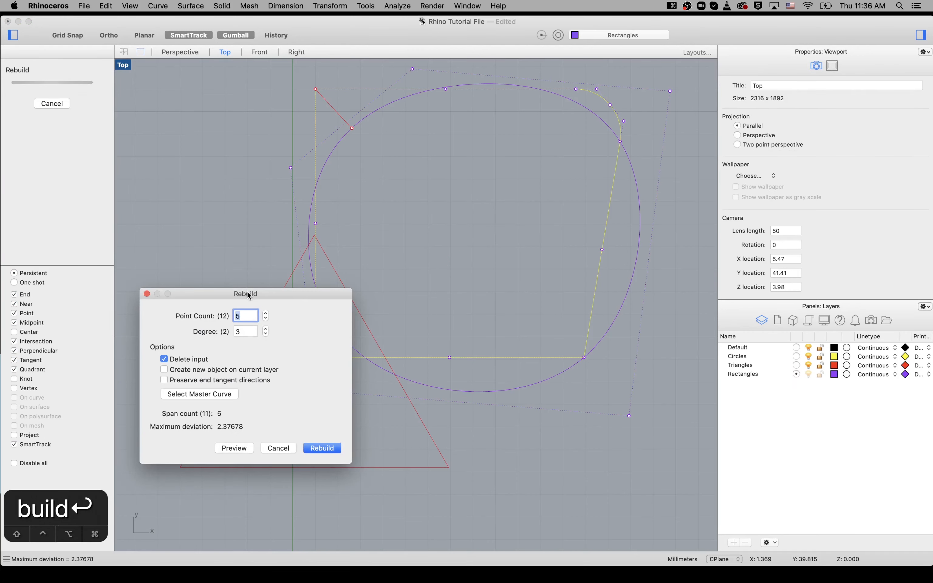
drag(248, 296, 243, 269)
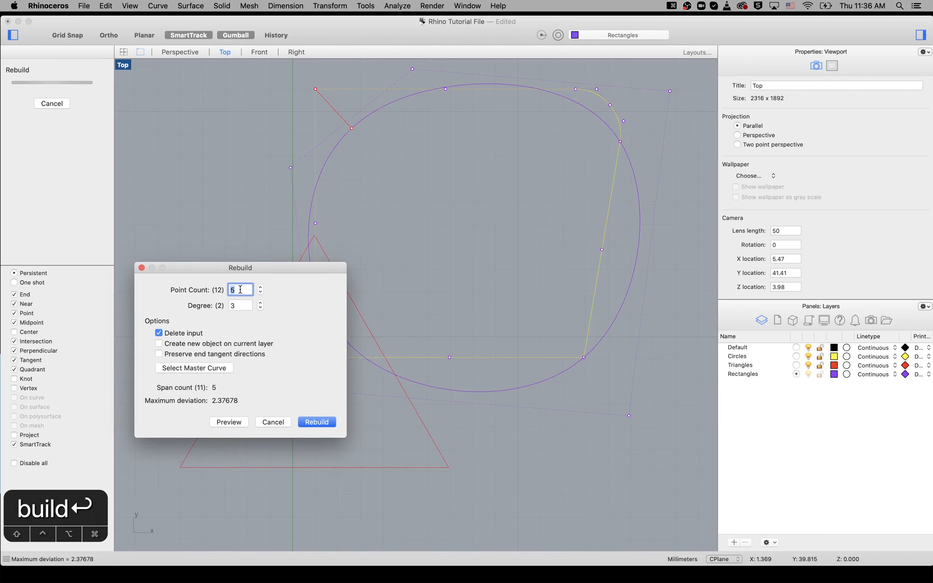
drag(242, 270, 244, 311)
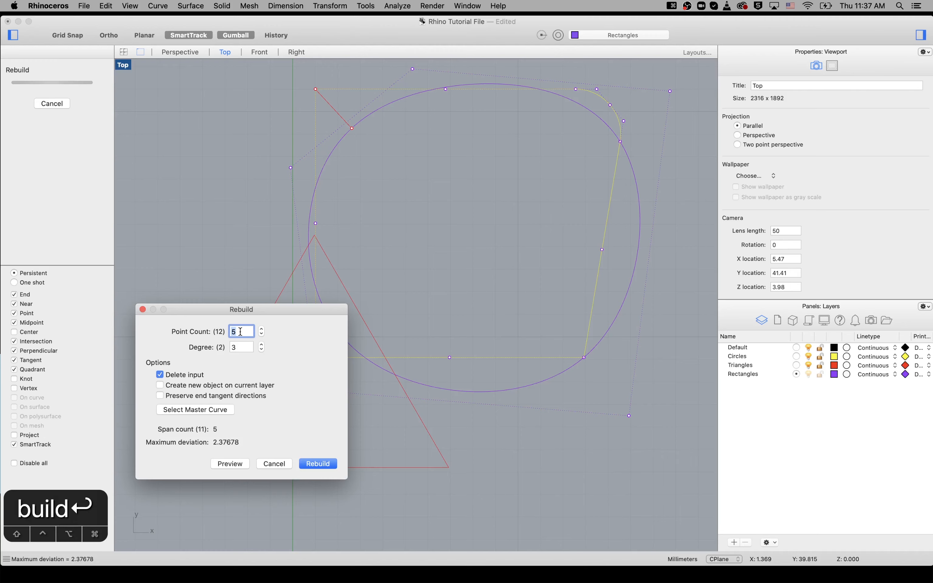
text(7)
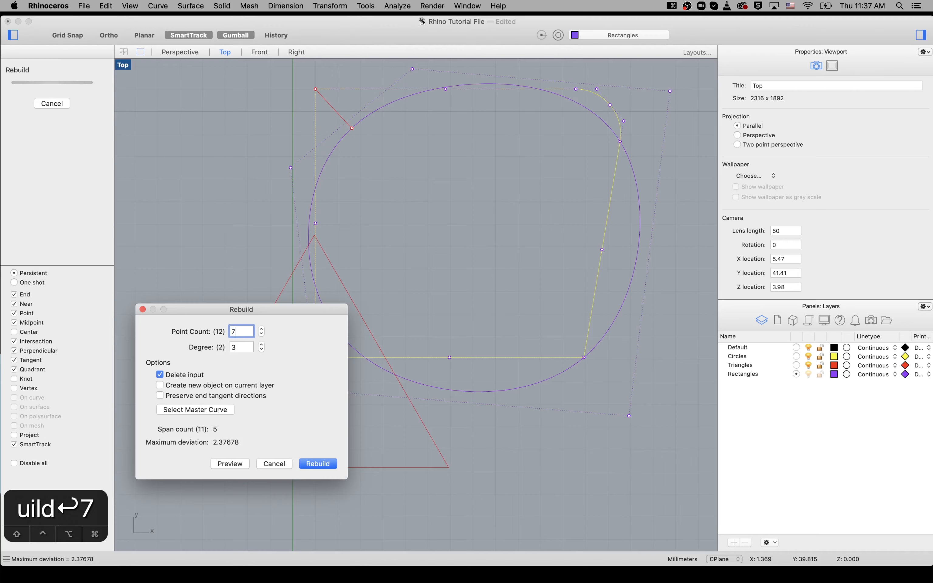
Try degrees 1, 2 and 3 for the quadrilateral's 7-point rebuild to compare the resulting curve shapes.
double_click(243, 347)
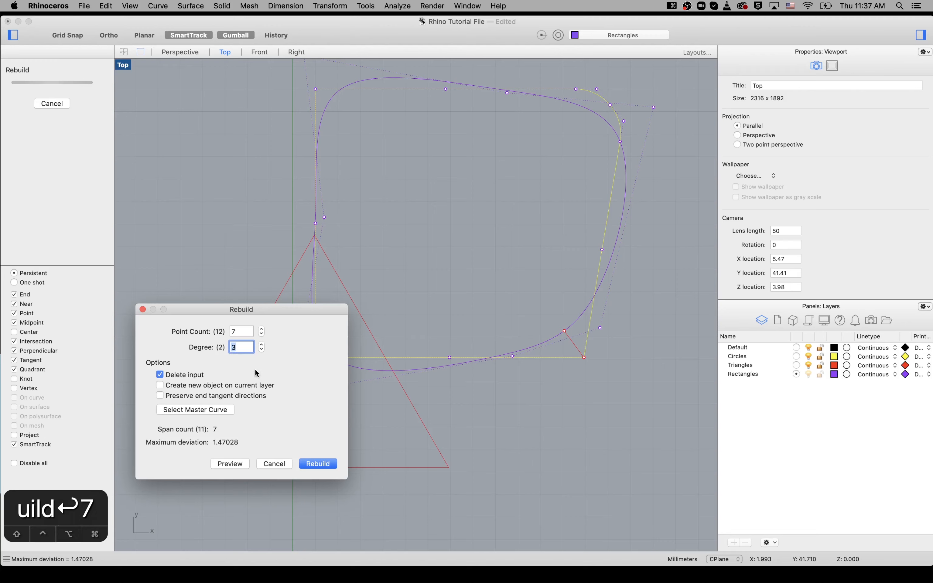
text(1)
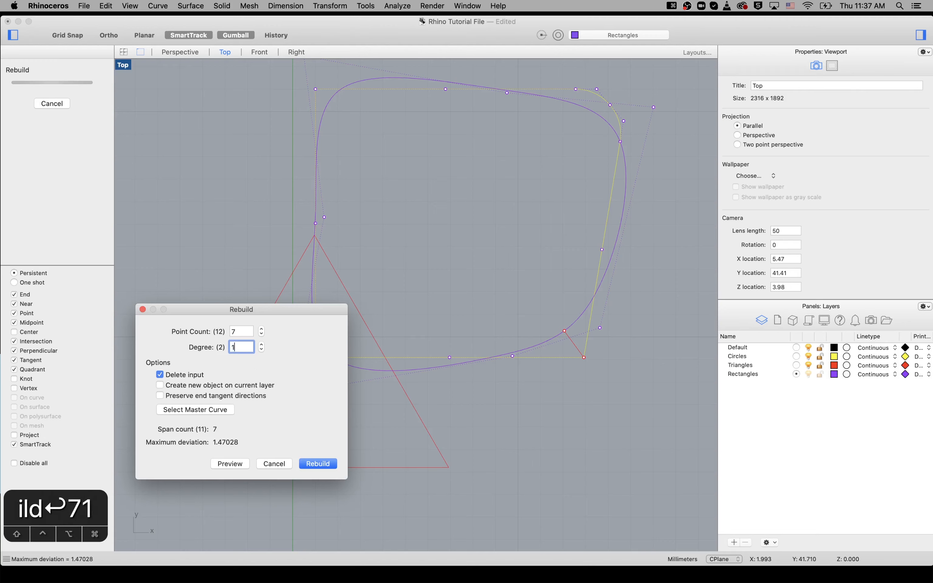
click(244, 331)
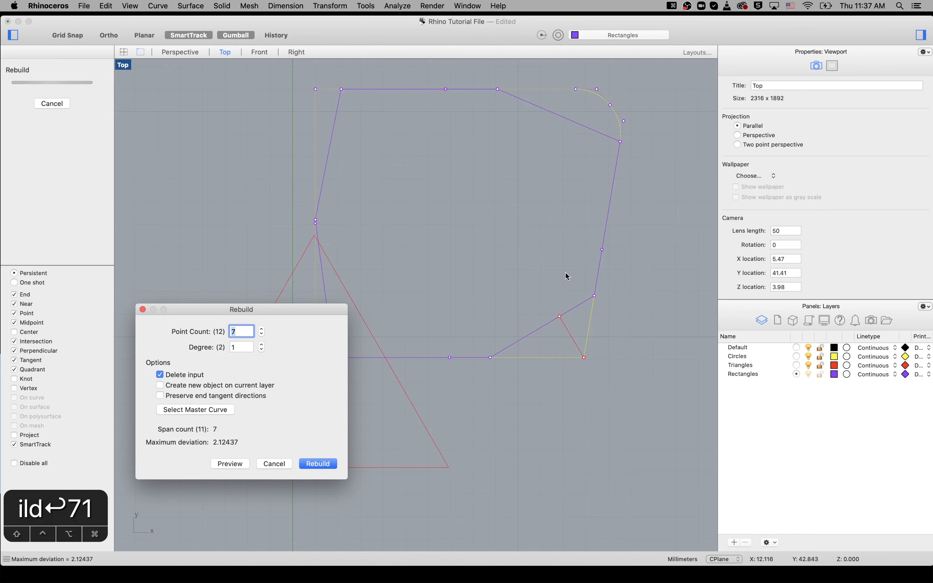
click(242, 347)
key(BackSpace)
text(2)
key(BackSpace)
text(3)
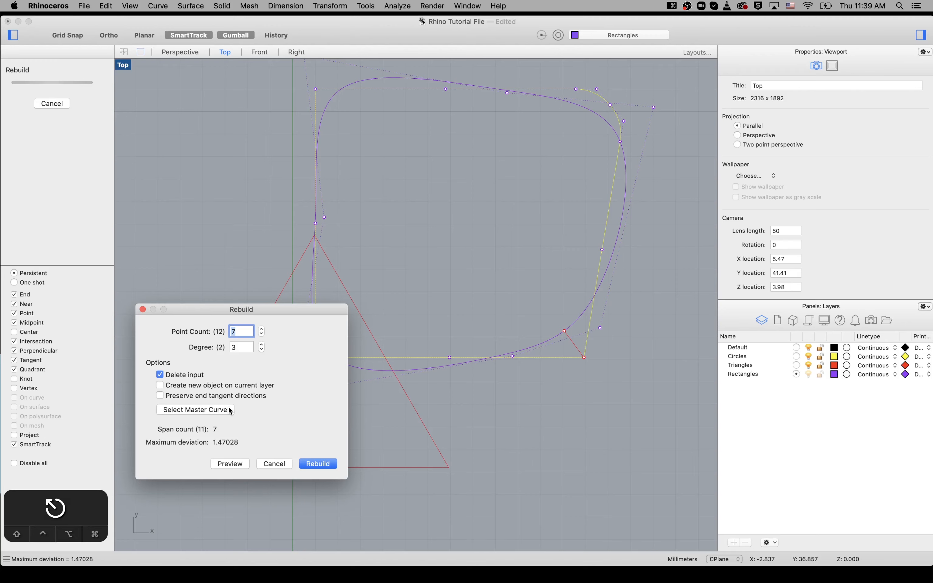
Try the triangle as the rebuild's master curve, and cancel the rebuild.
click(208, 412)
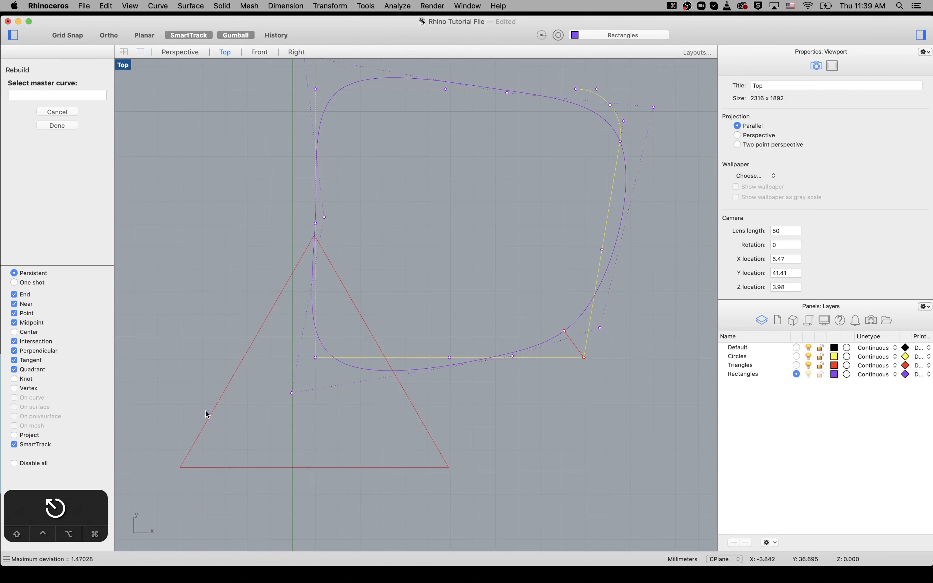
click(363, 467)
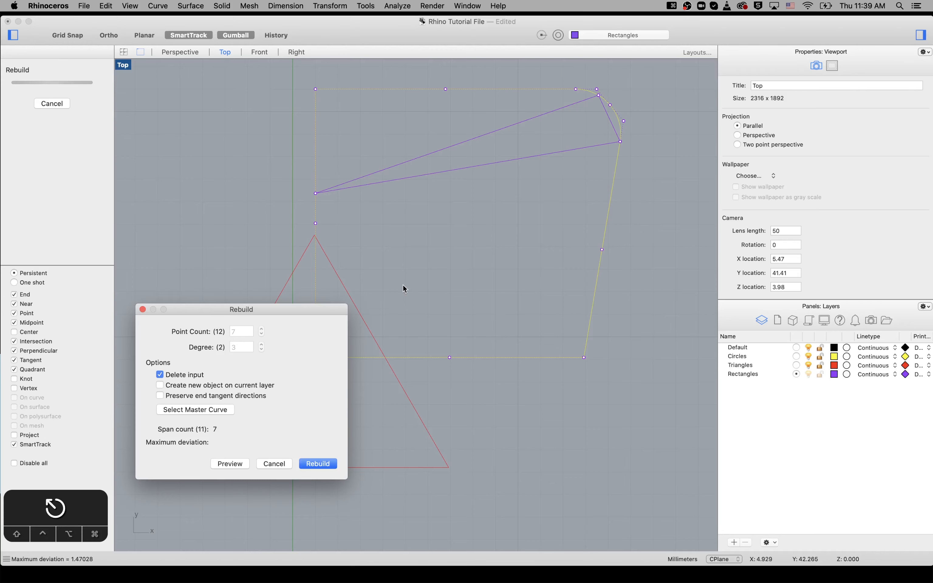
click(270, 463)
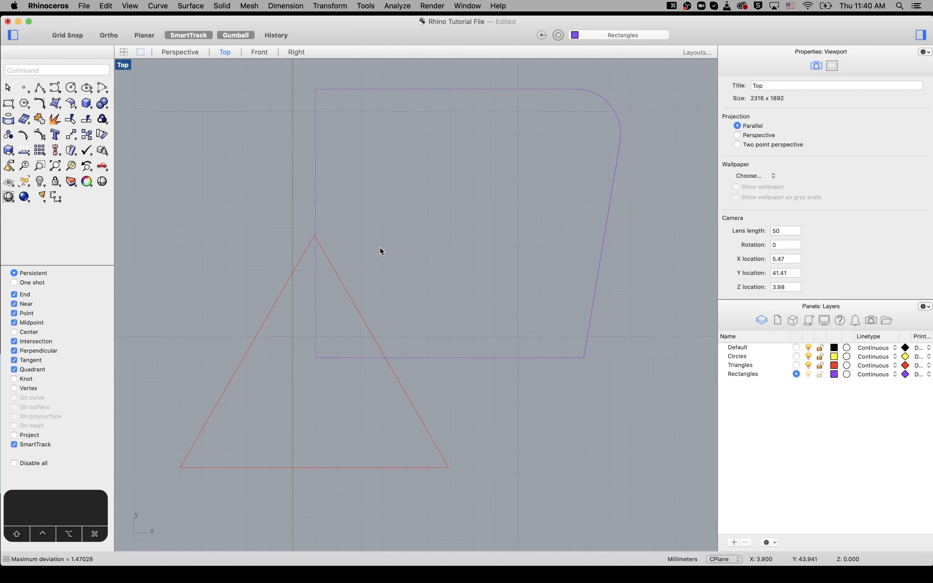
Select the quadrilateral and triangle together and scale them down slightly and uniformly with the gumball.
drag(381, 250, 315, 382)
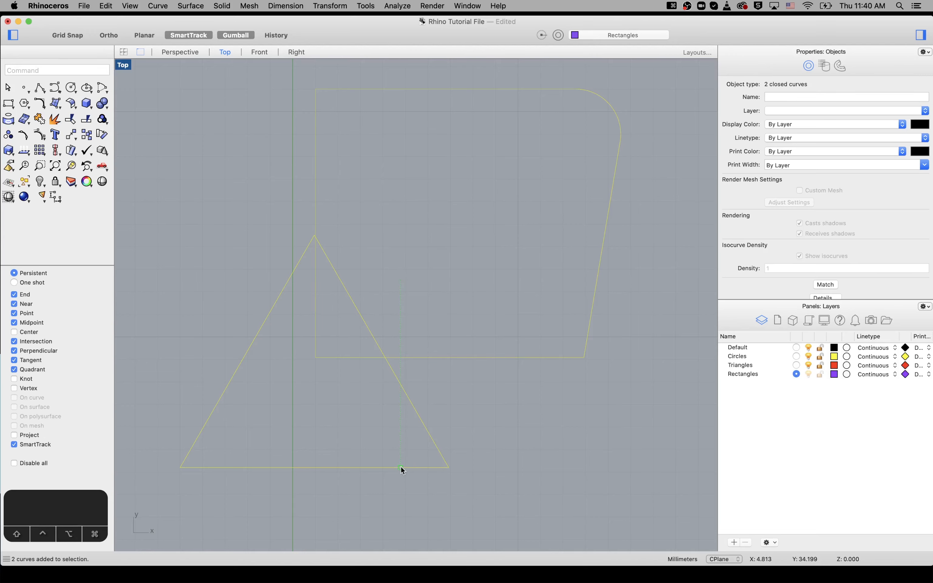
shift+drag(401, 468, 398, 450)
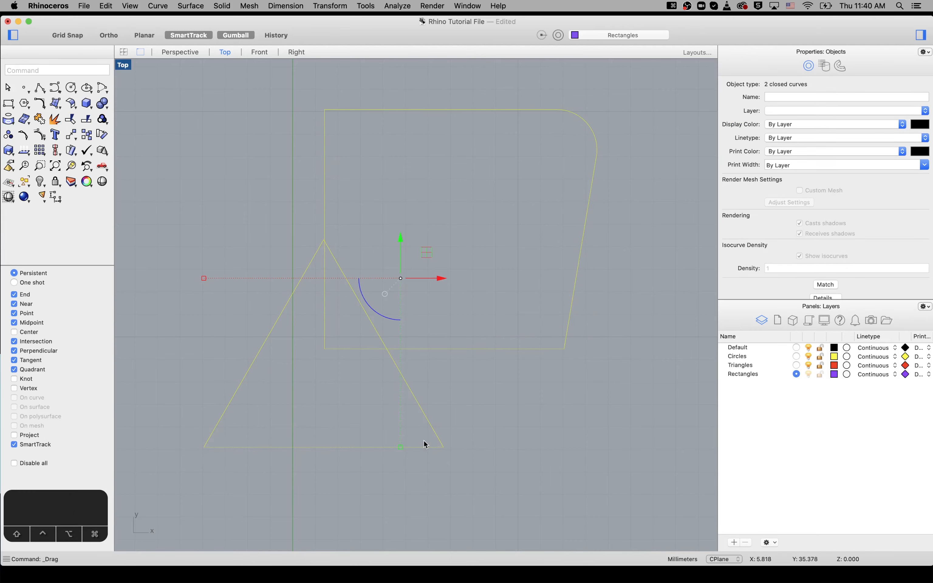
Scale the quadrilateral and triangle about the triangle's lower-right corner with Copy on, referencing its lower-left corner and placing three smaller copies.
text(slca)
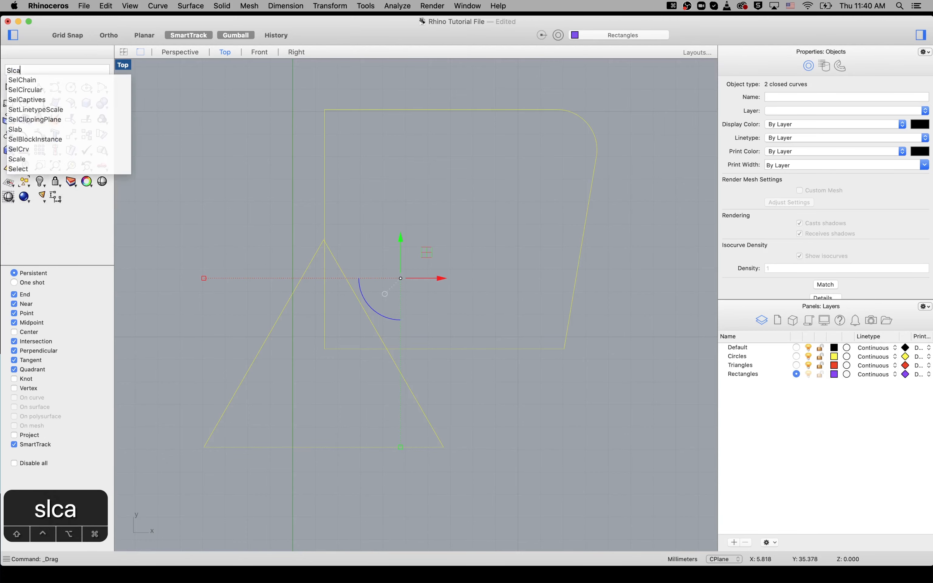
key(BackSpace)
key(BackSpace)
key(BackSpace)
text(cale)
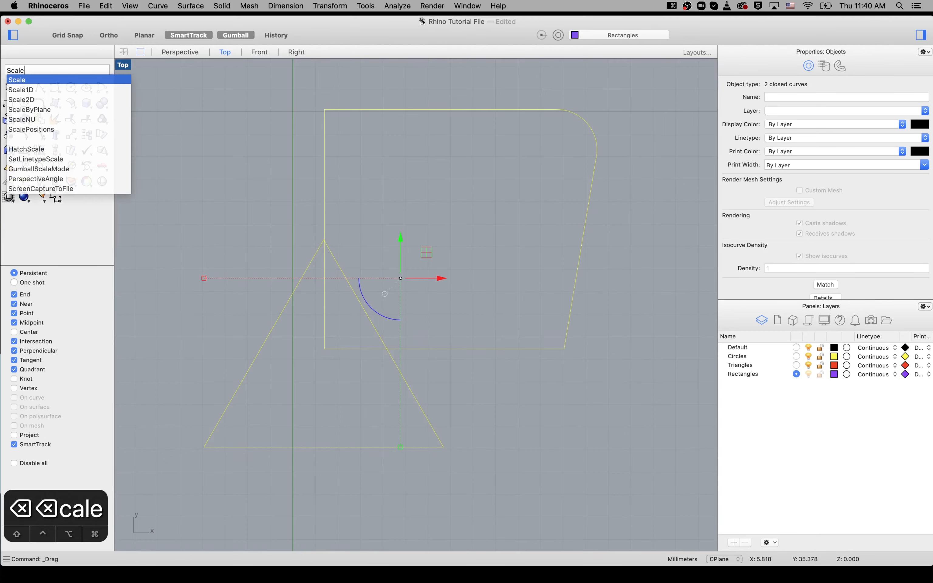
key(Return)
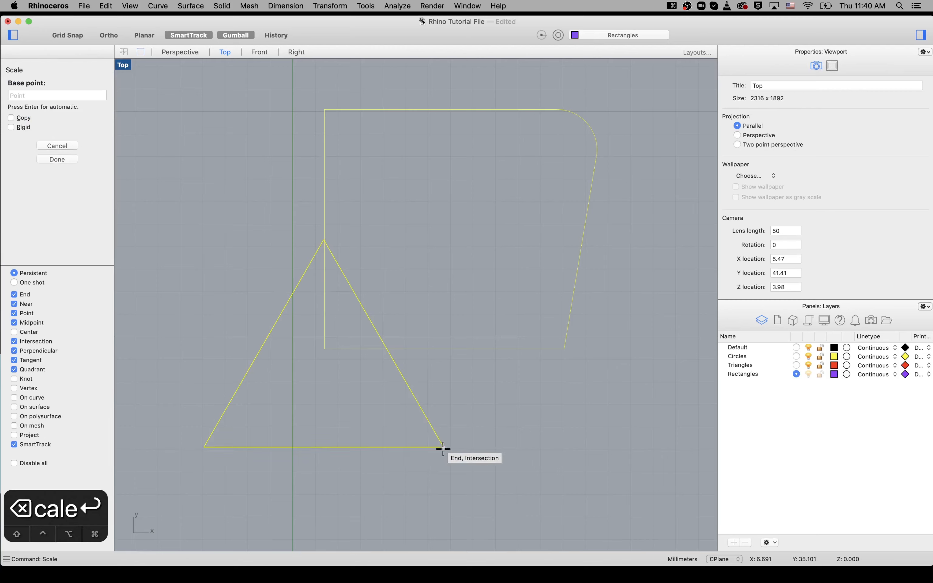
click(444, 448)
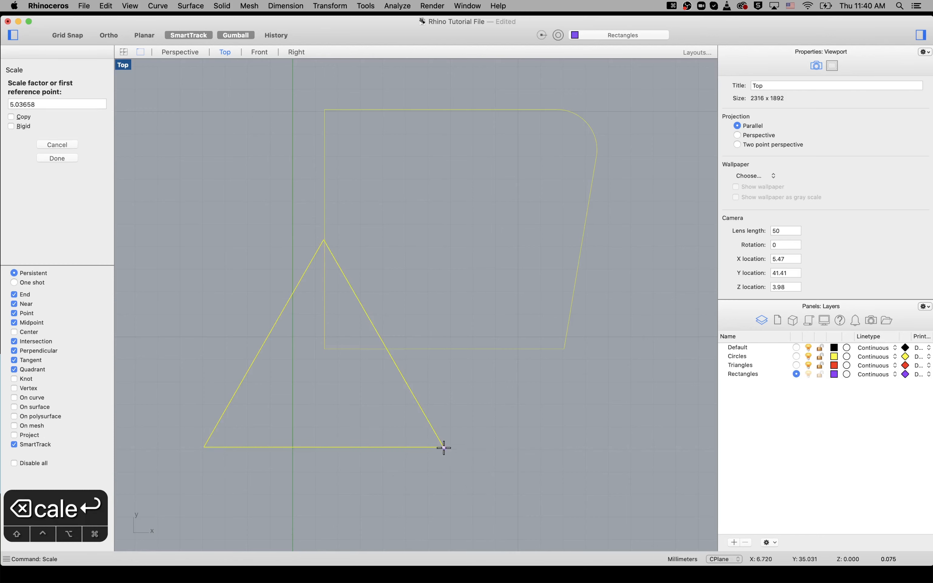
click(202, 448)
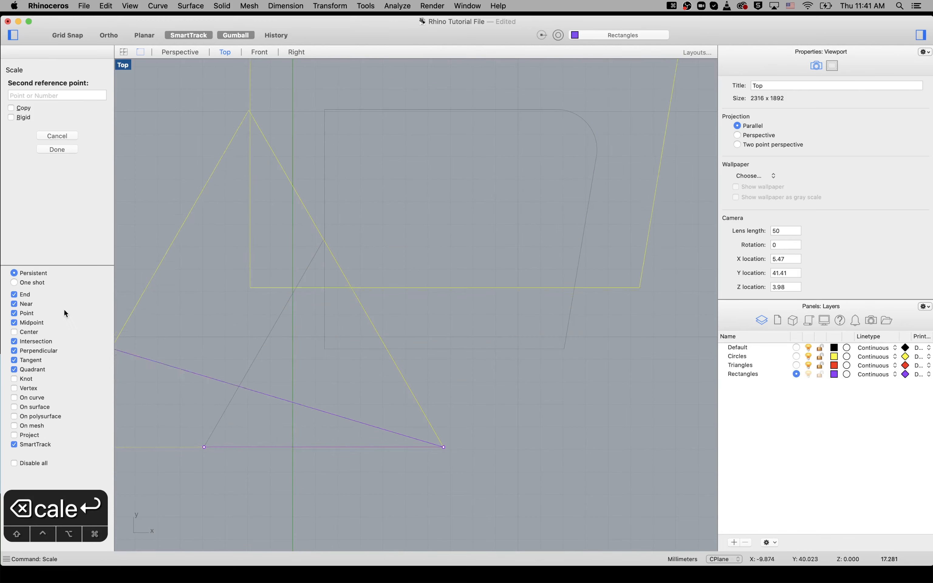
click(12, 109)
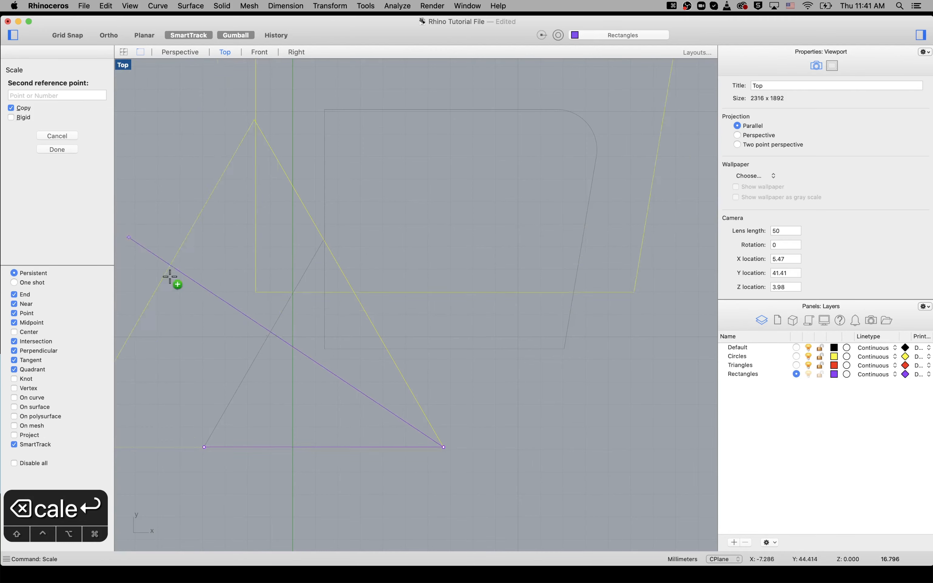
click(367, 427)
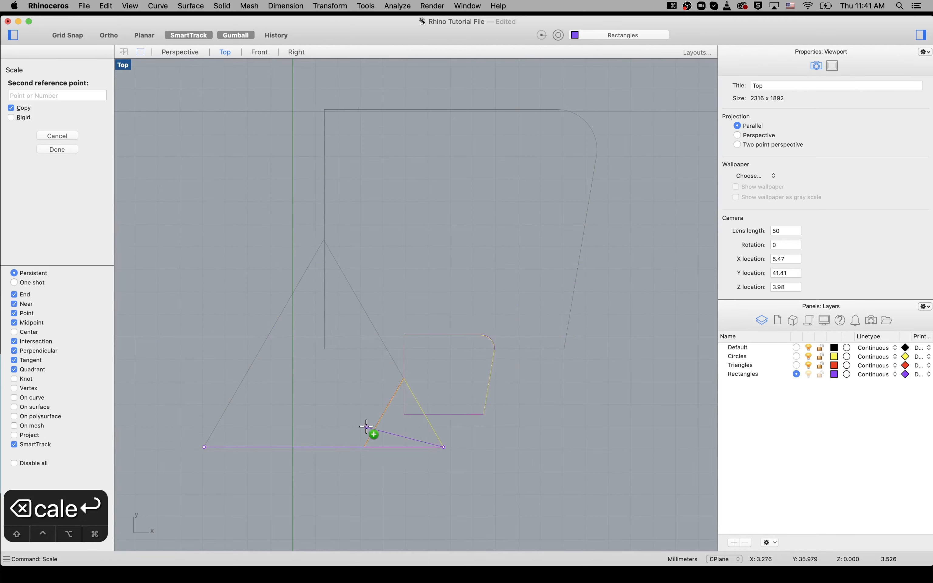
click(332, 416)
click(295, 399)
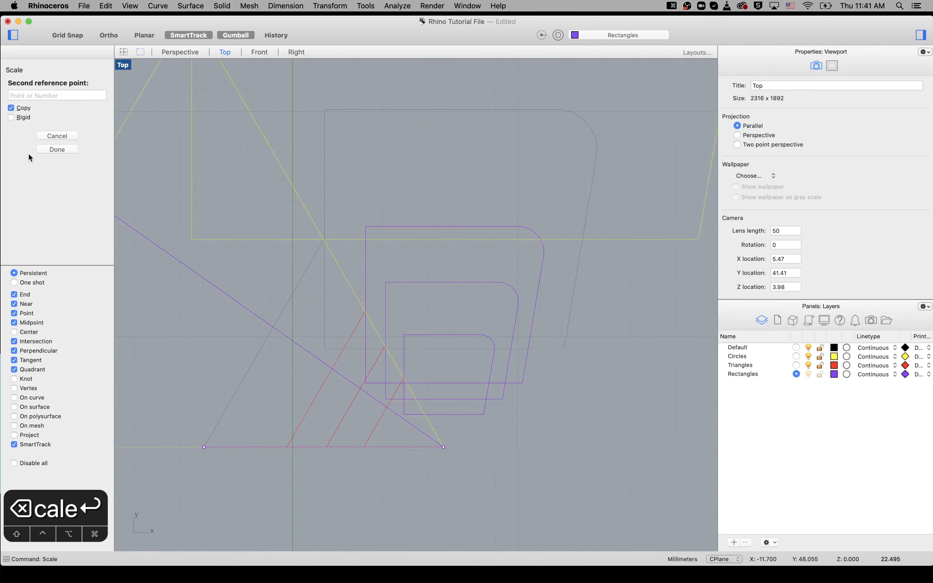
Preview Rigid scaling, enlarge the original quadrilateral and triangle slightly with Copy and Rigid off, and undo the whole scale operation.
click(13, 120)
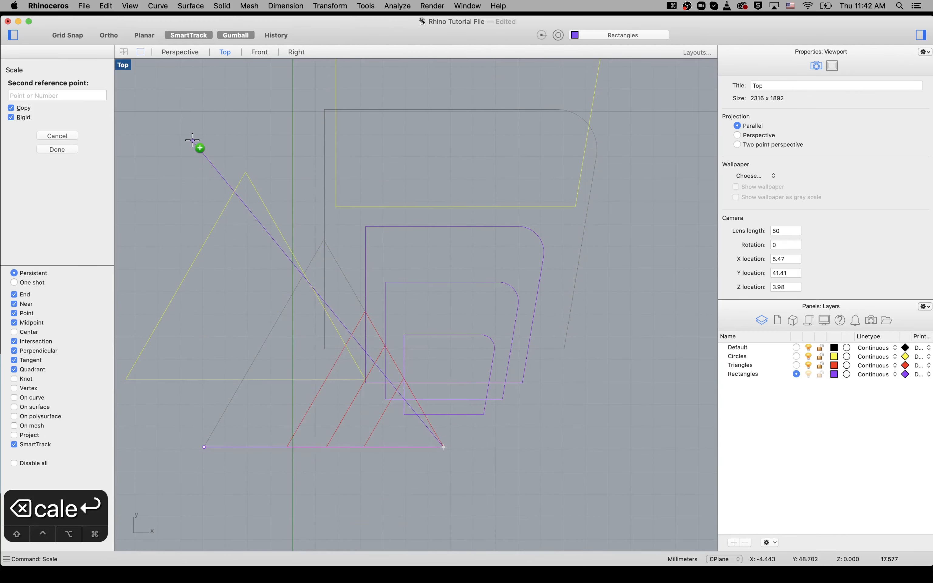
click(11, 107)
click(11, 117)
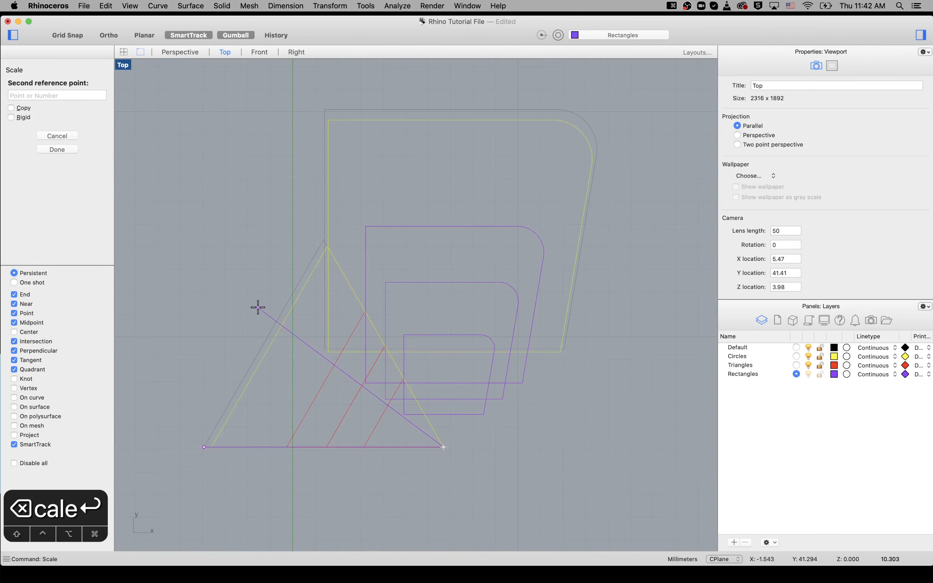
click(246, 247)
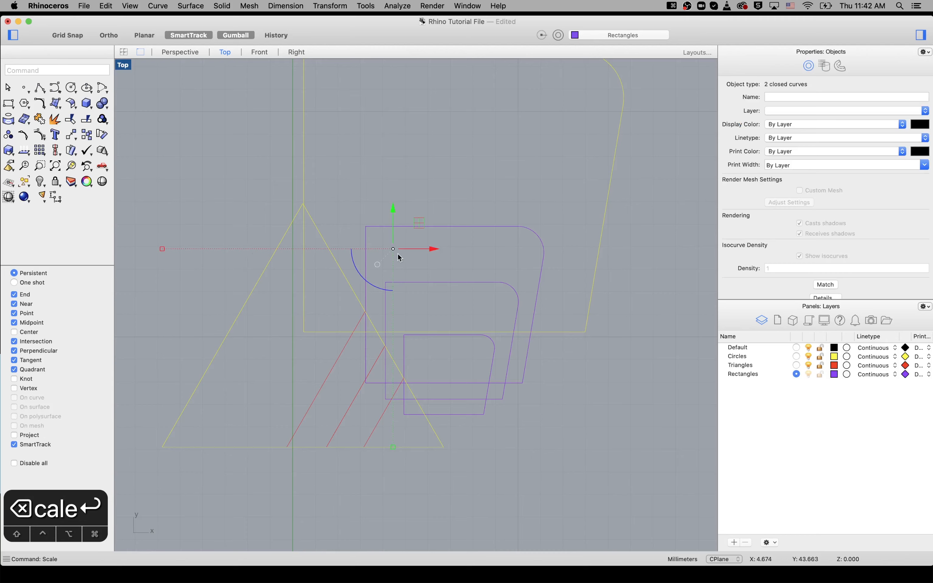
key(super+z)
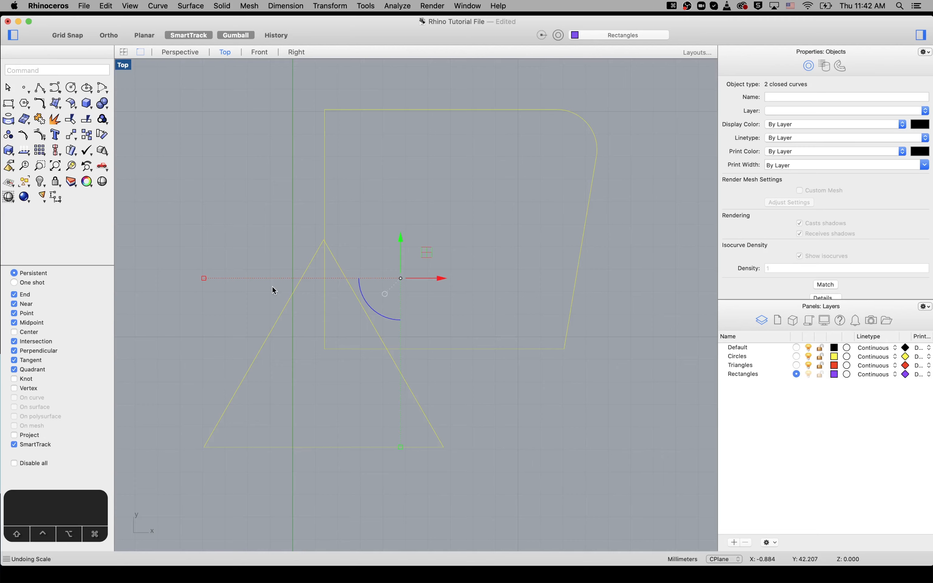
Compress both curves vertically with Scale1D from the quadrilateral's upper-left corner, using its left edge as reference, by a factor of about 0.83.
text(al)
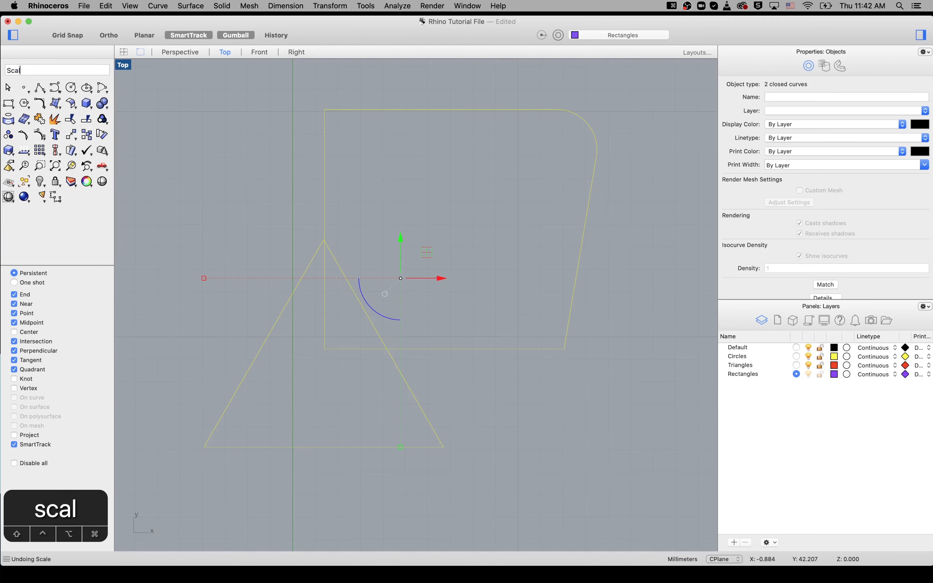
key(Down)
key(Return)
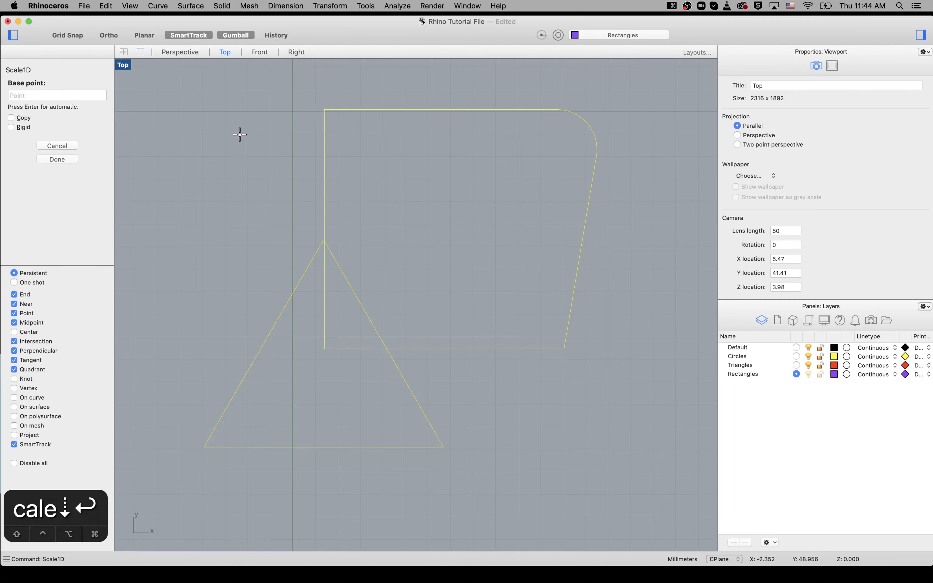
click(324, 110)
click(325, 349)
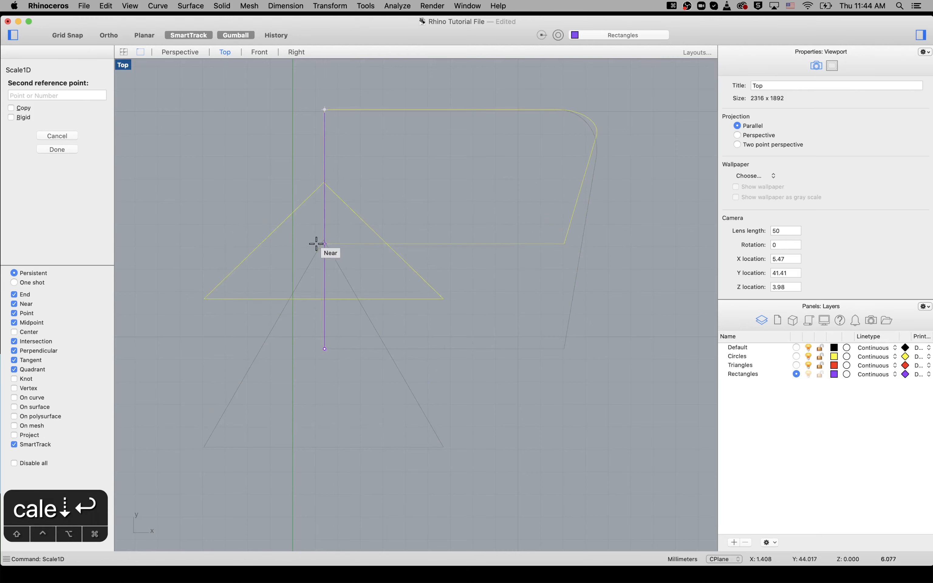
click(313, 307)
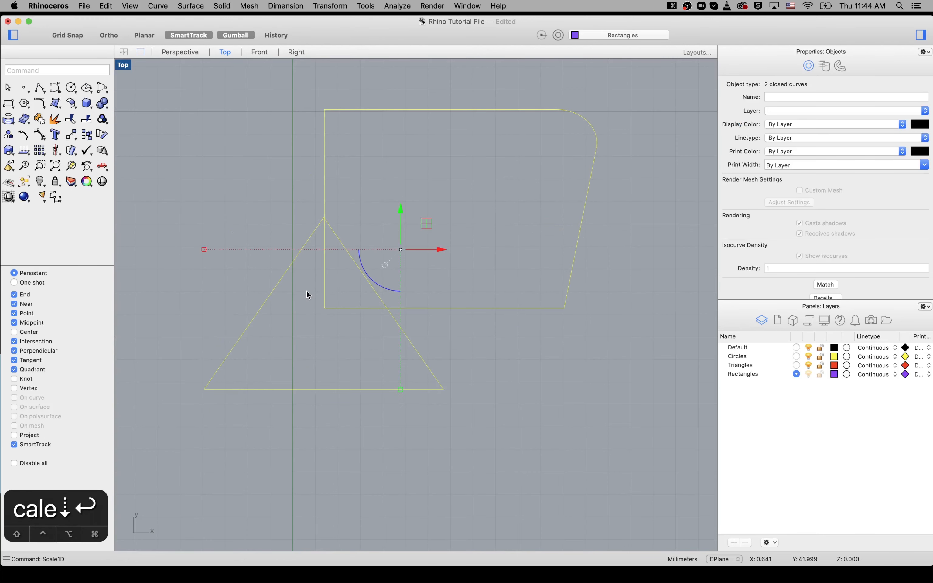
Stretch both curves horizontally with Scale1D by a factor of 2 from the quadrilateral's upper-left corner, and undo the stretch.
text(scale)
key(Down)
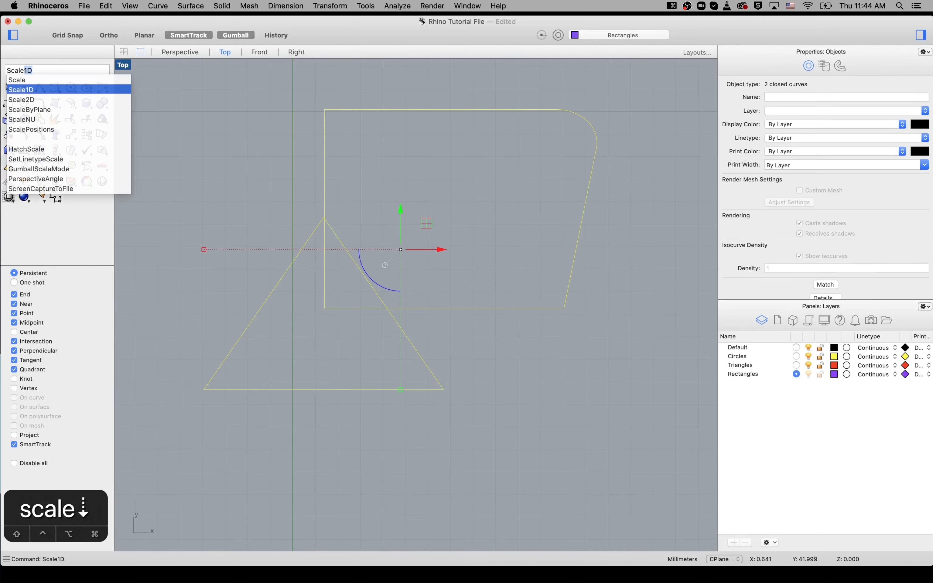
key(Return)
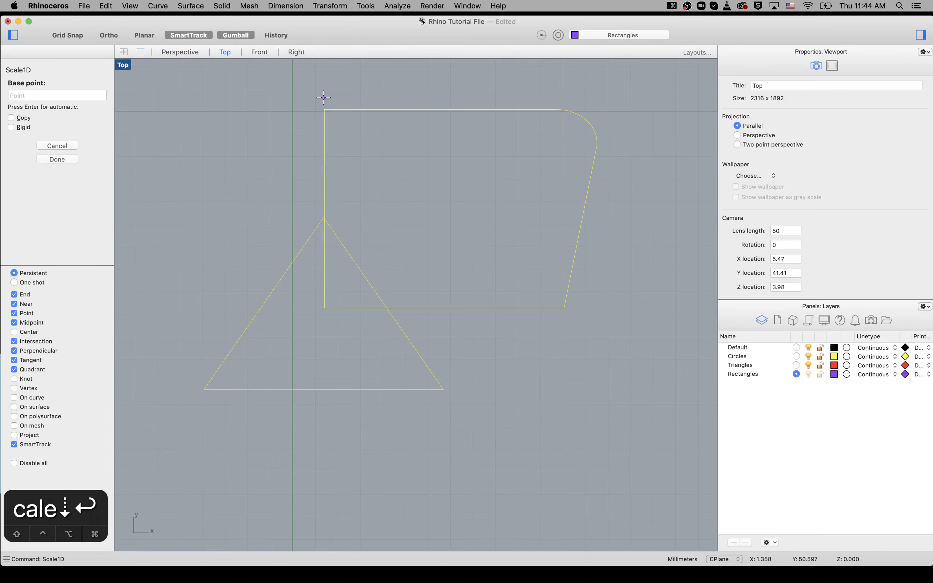
click(325, 110)
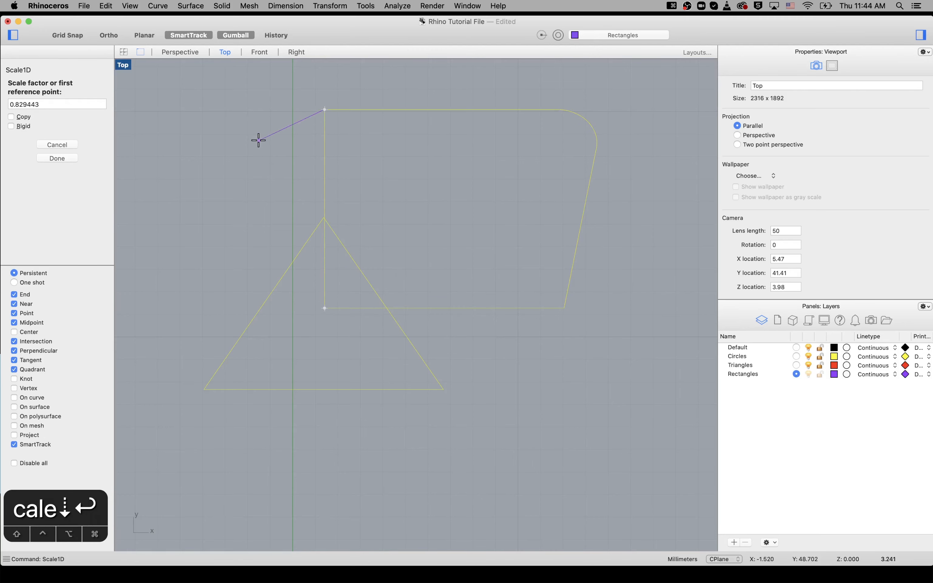
click(69, 103)
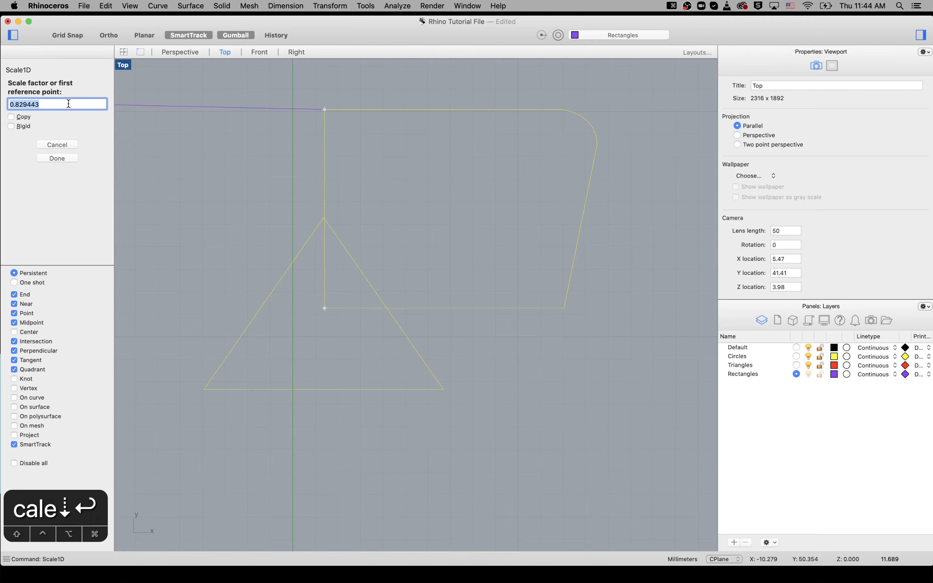
text(2)
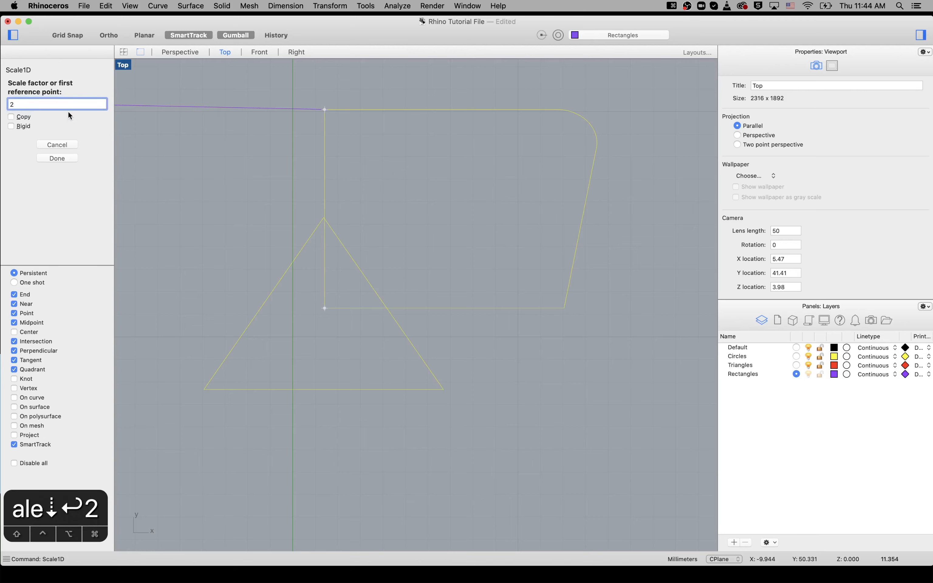
click(60, 158)
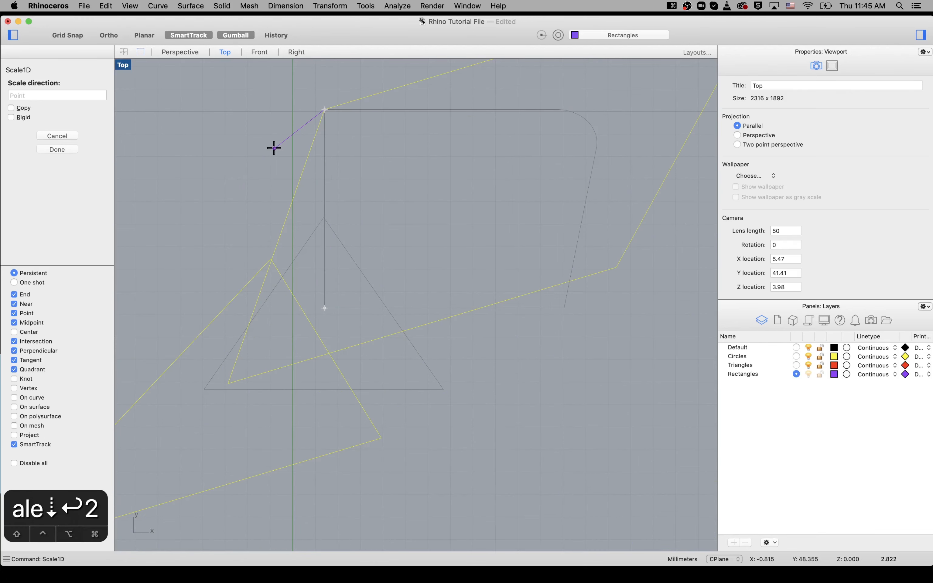
click(241, 106)
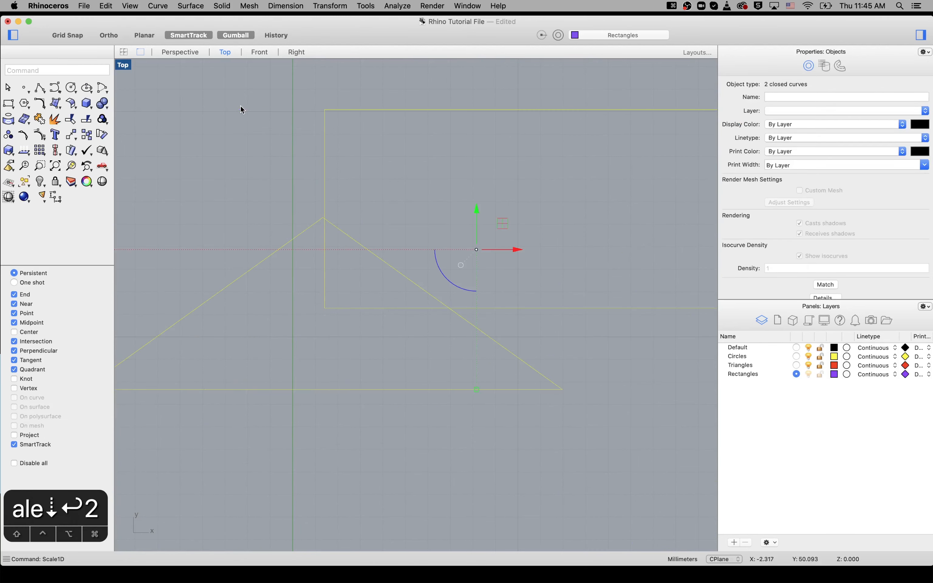
click(242, 168)
key(super+z)
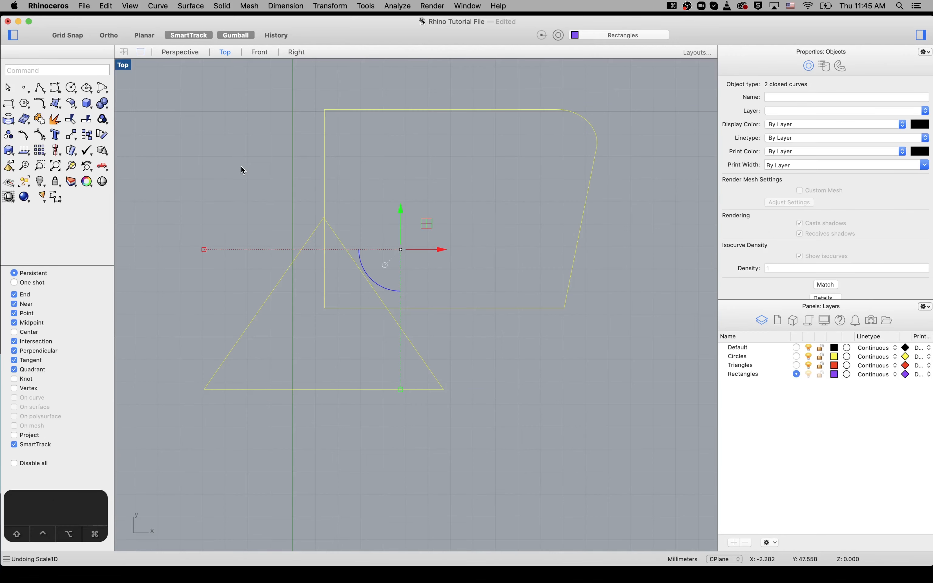